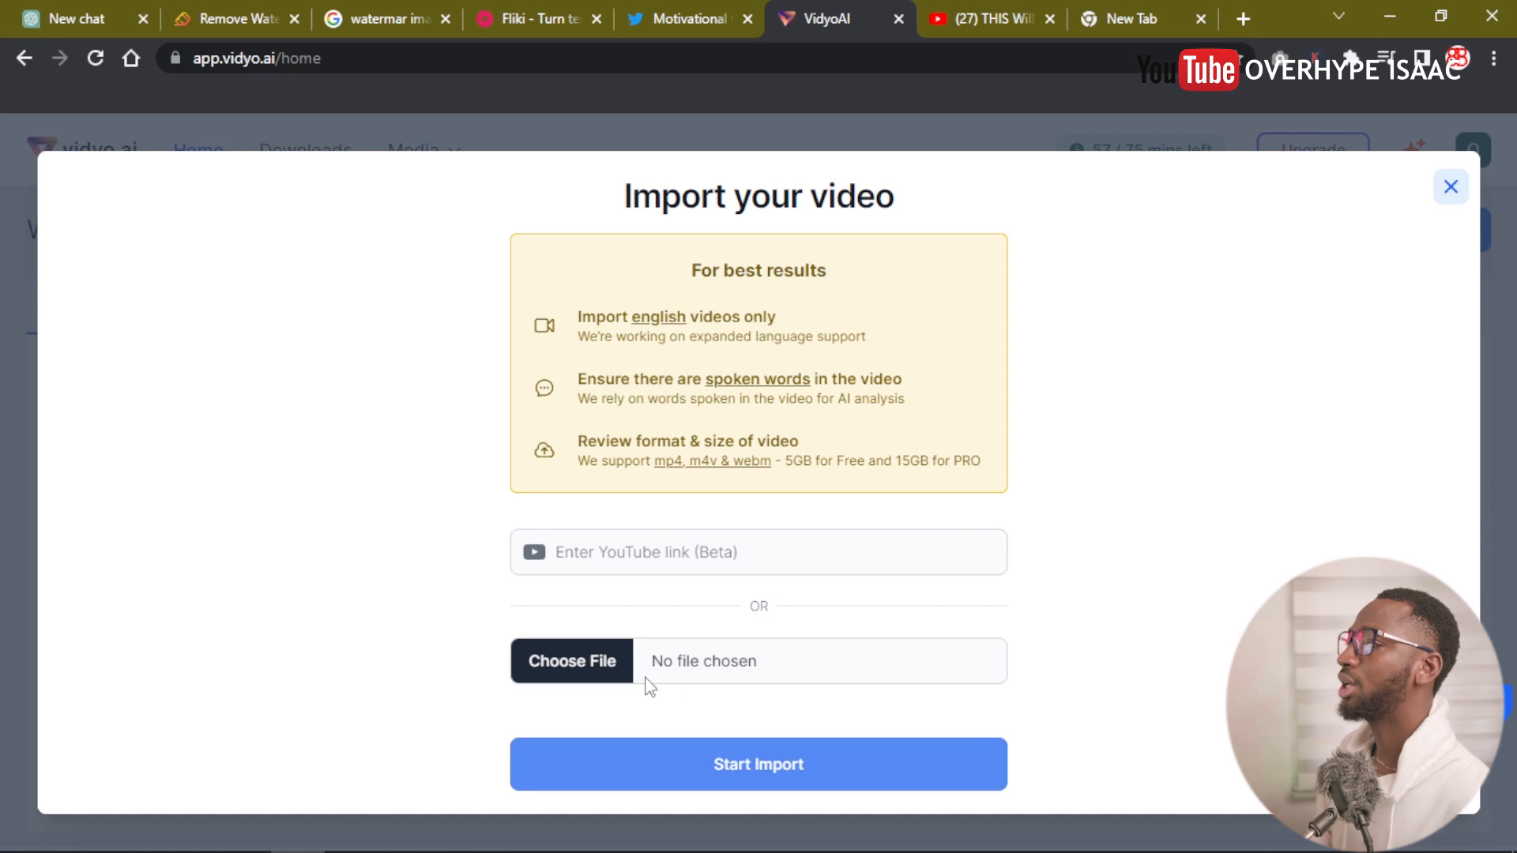
# - Switch to YouTube and copy the share link of the video "THIS Will Make Any Mic Sound PRO (for FREE)"
pyautogui.click(578, 662)
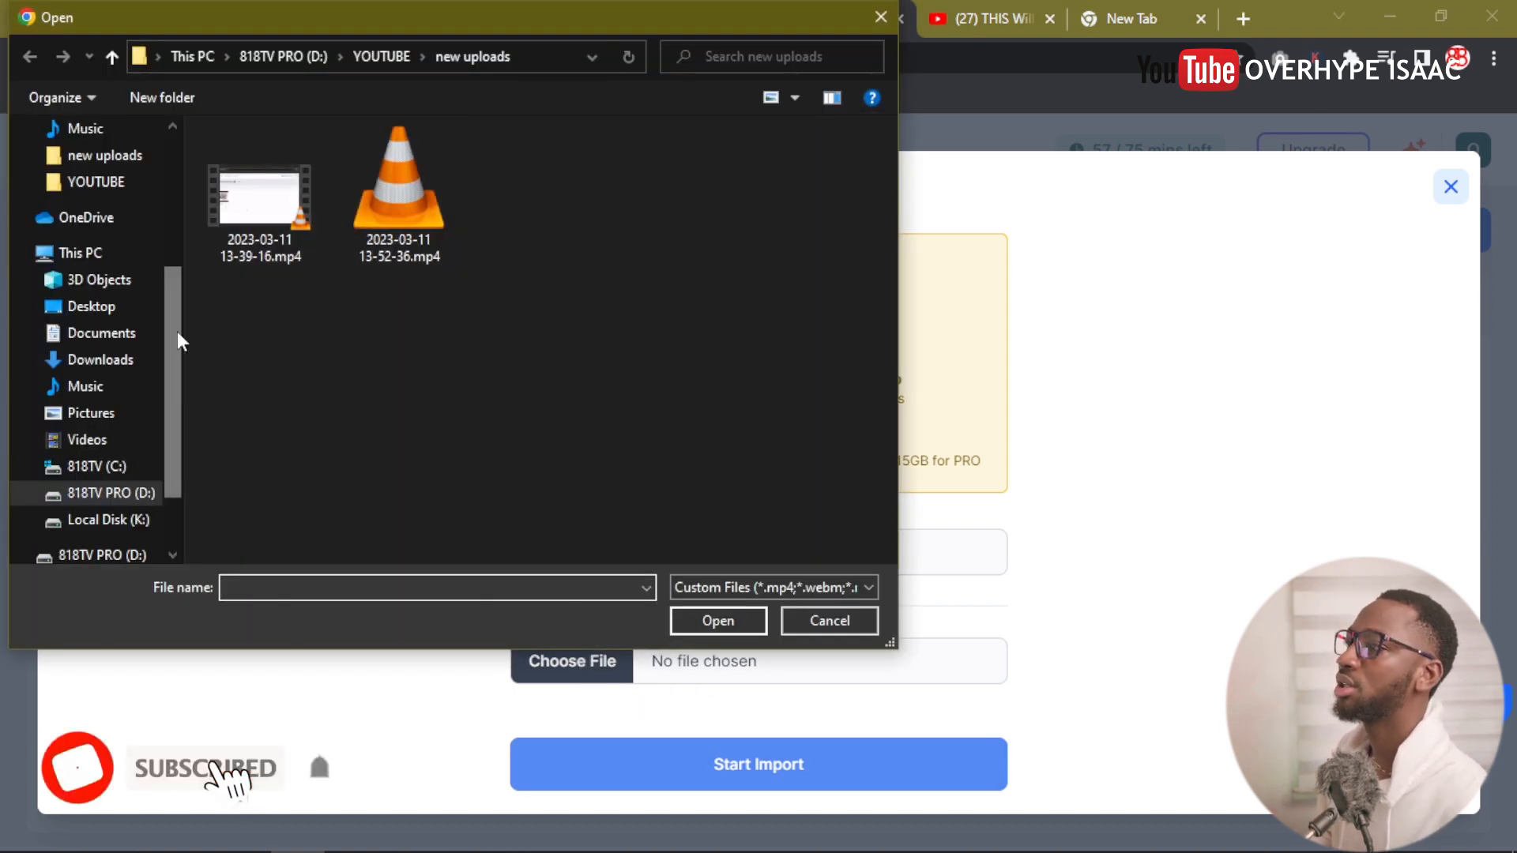
pyautogui.click(839, 619)
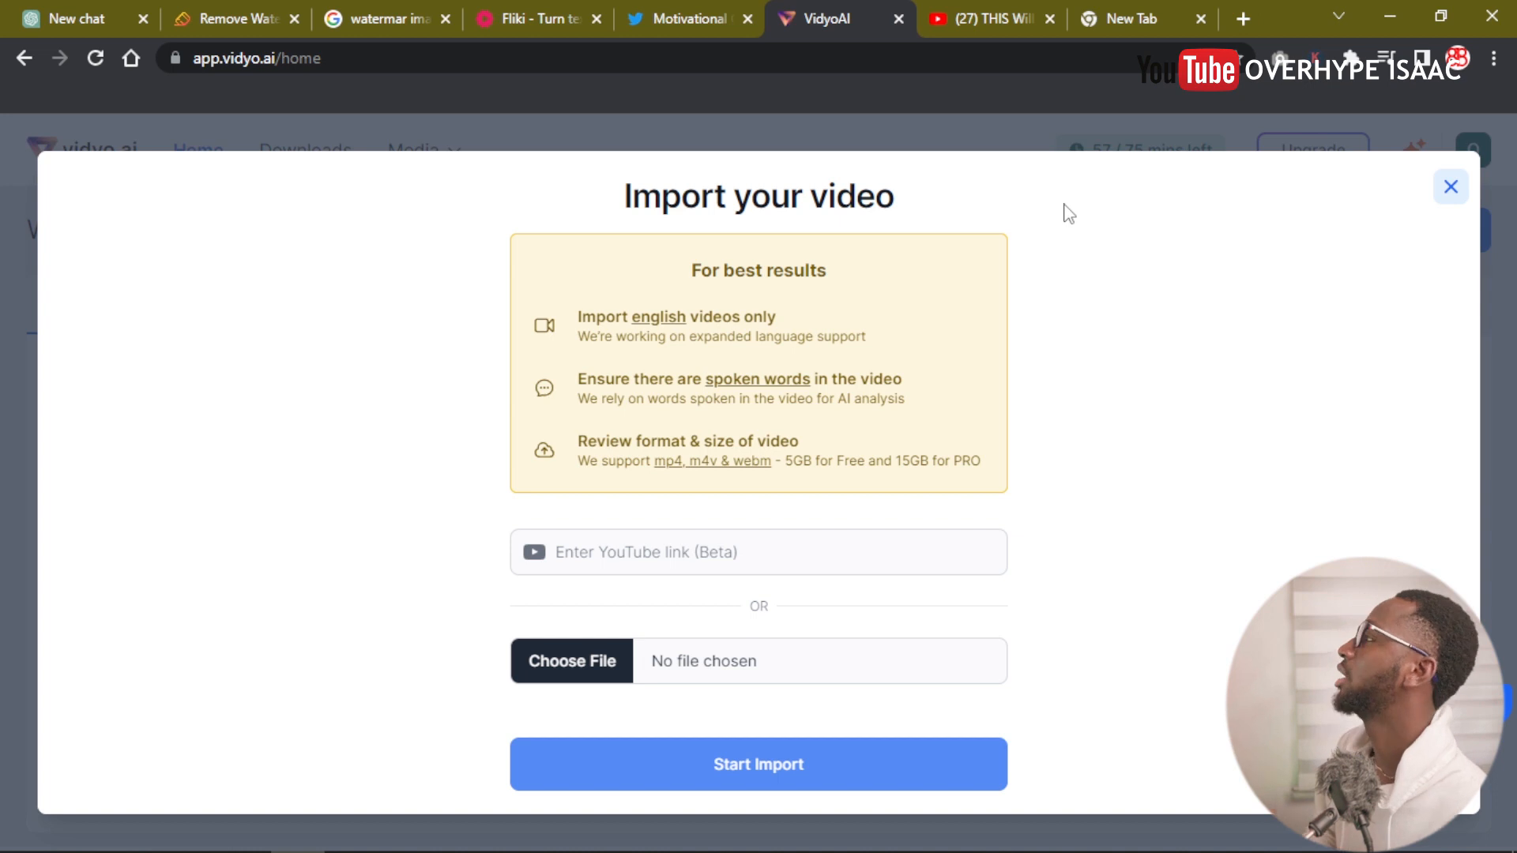
pyautogui.click(1007, 21)
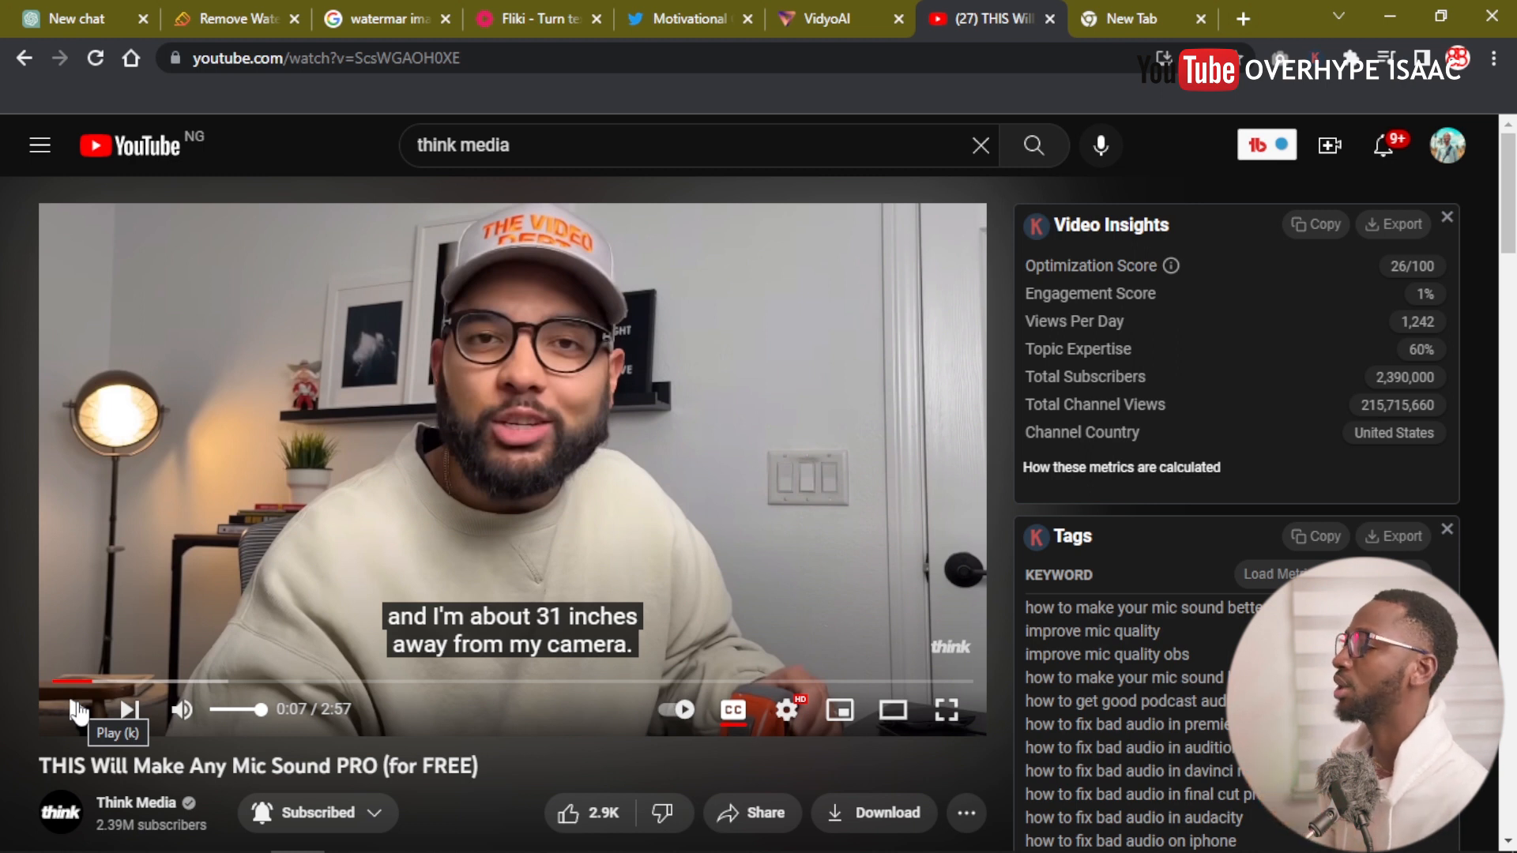
pyautogui.click(727, 819)
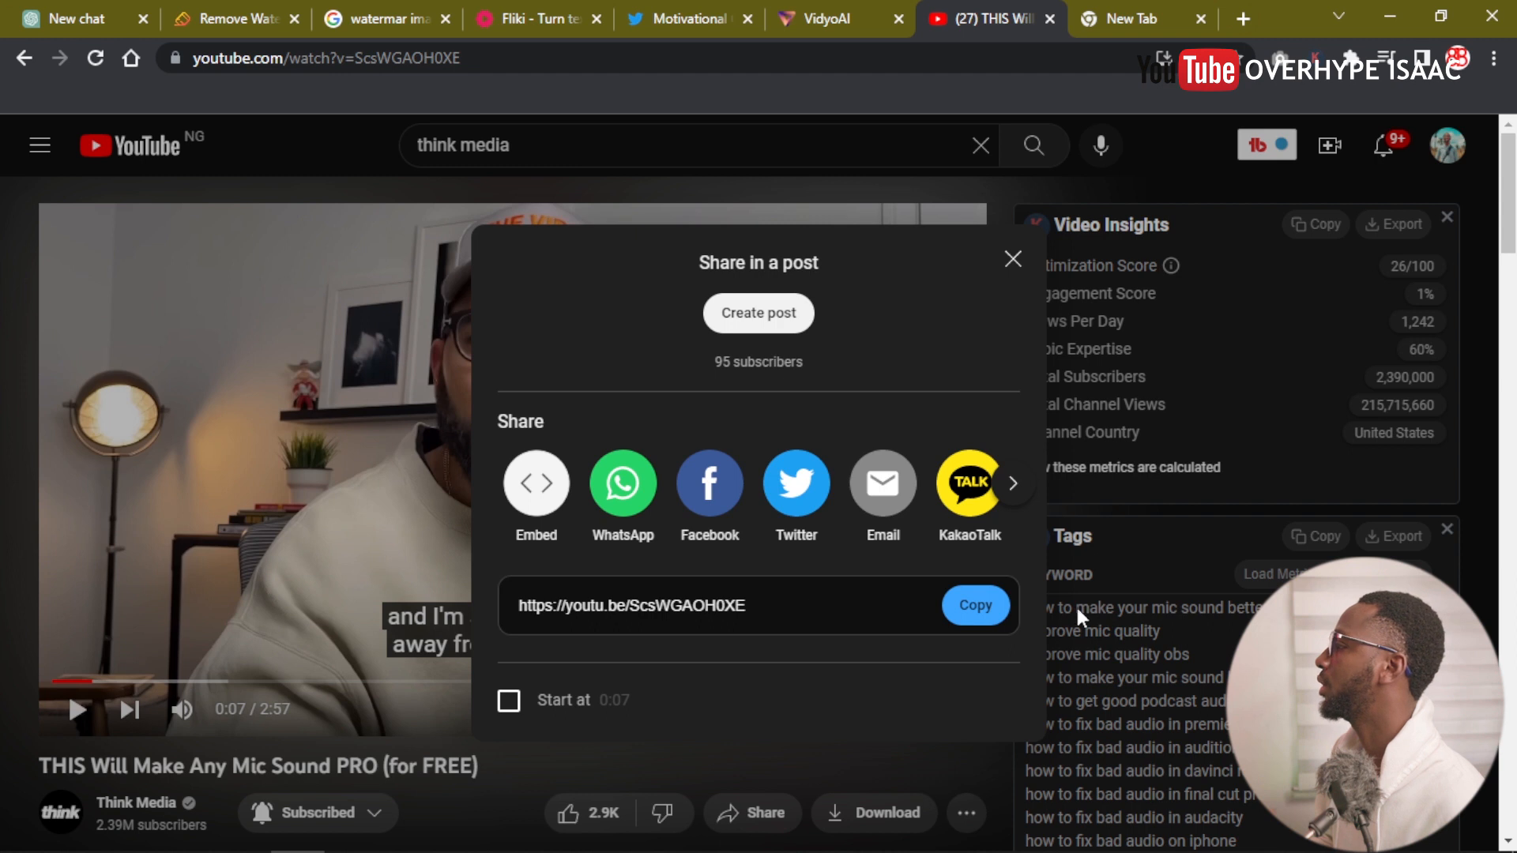
pyautogui.click(975, 607)
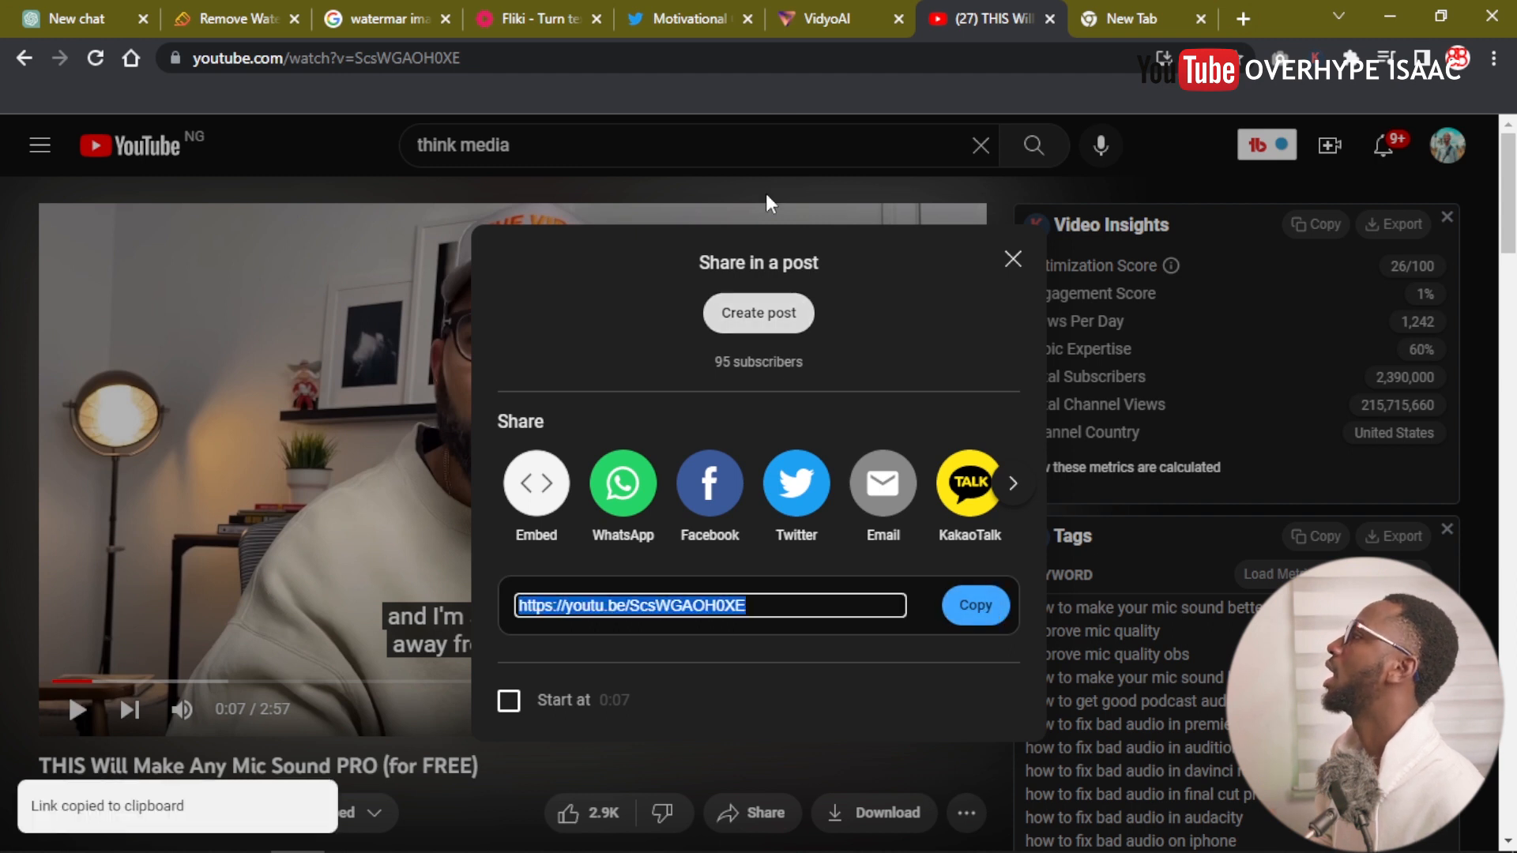
pyautogui.click(820, 8)
pyautogui.click(661, 552)
pyautogui.hotkey('ctrl', 'v')
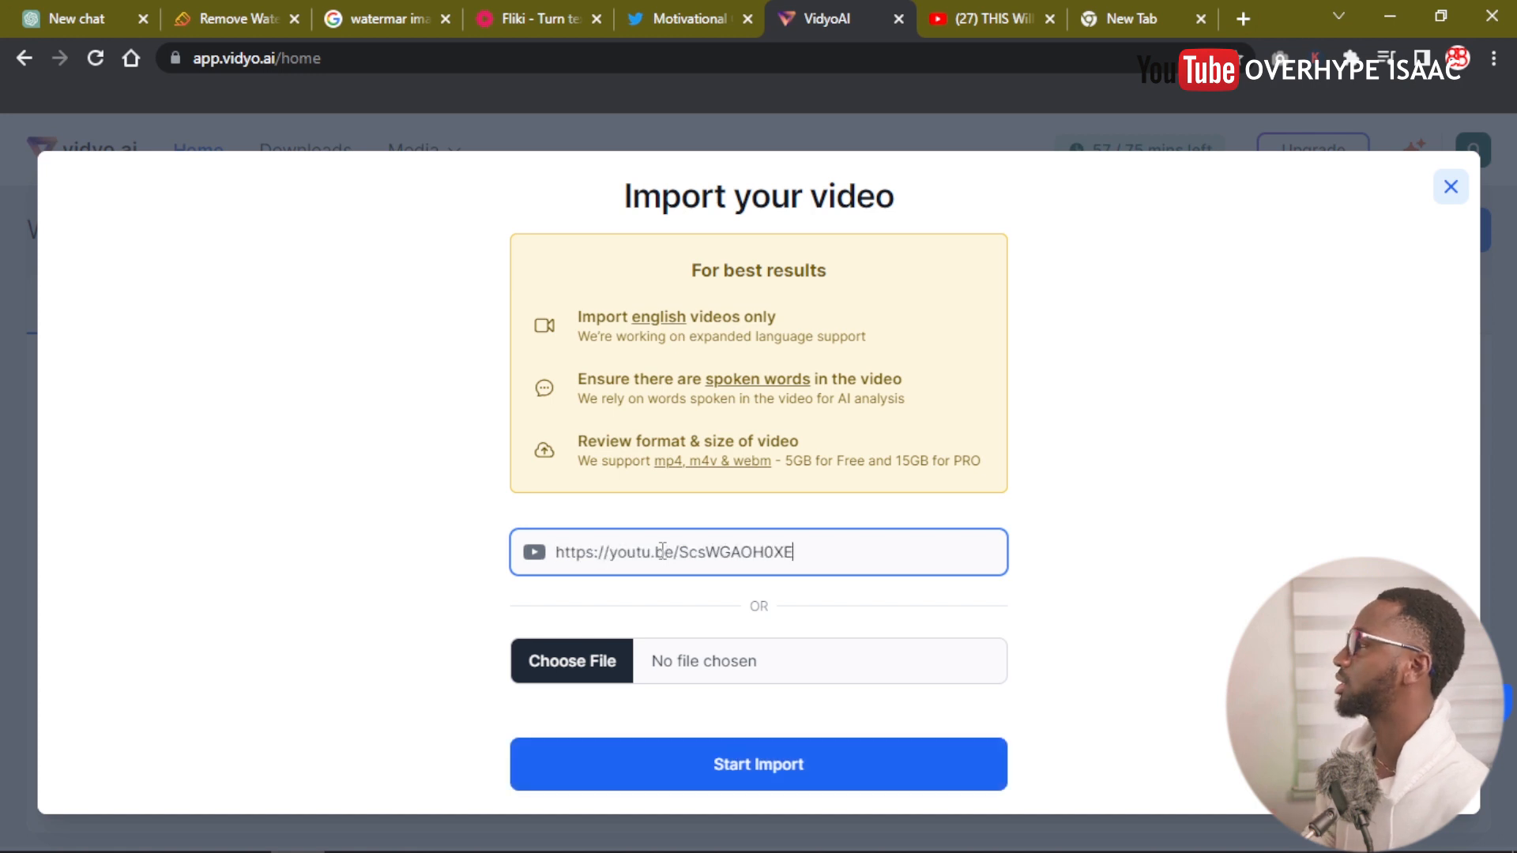
pyautogui.click(745, 763)
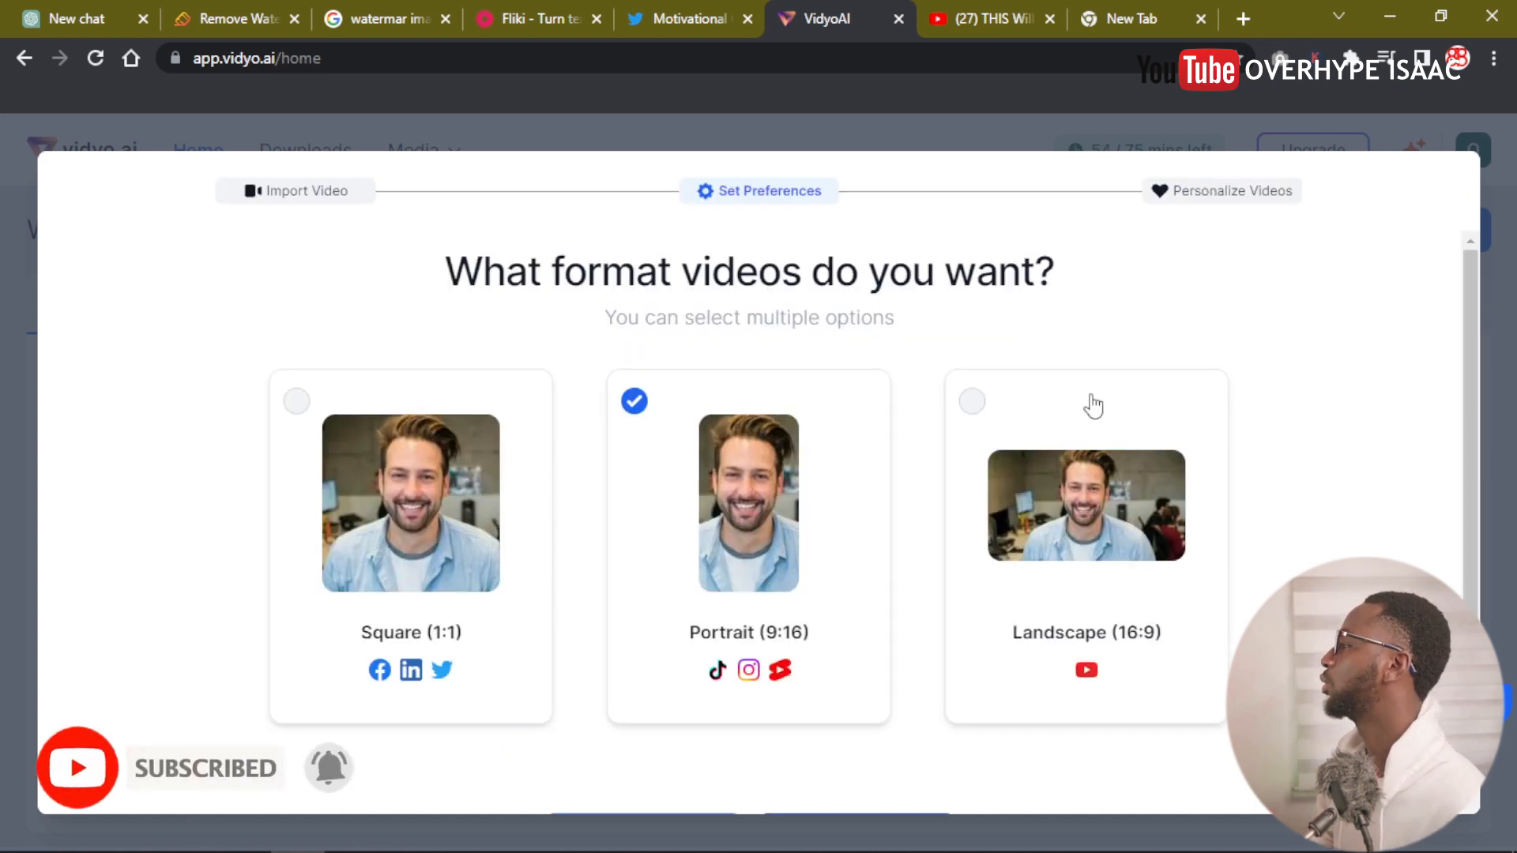
# - Choose Portrait (9:16) as the only video format and continue to the template selection
pyautogui.click(741, 536)
pyautogui.click(739, 534)
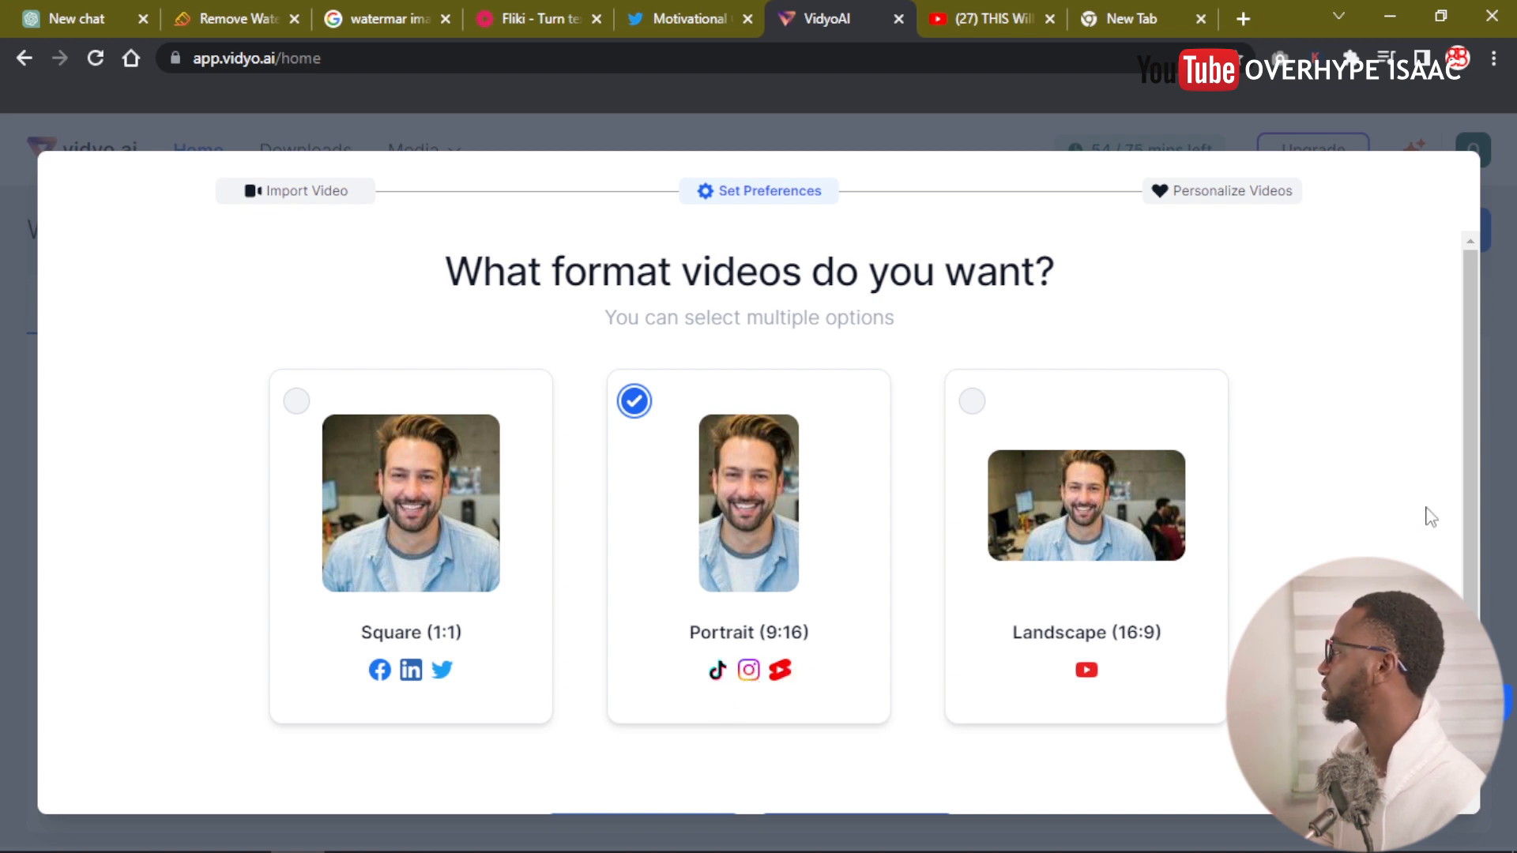
pyautogui.scroll(-1, 1466, 471)
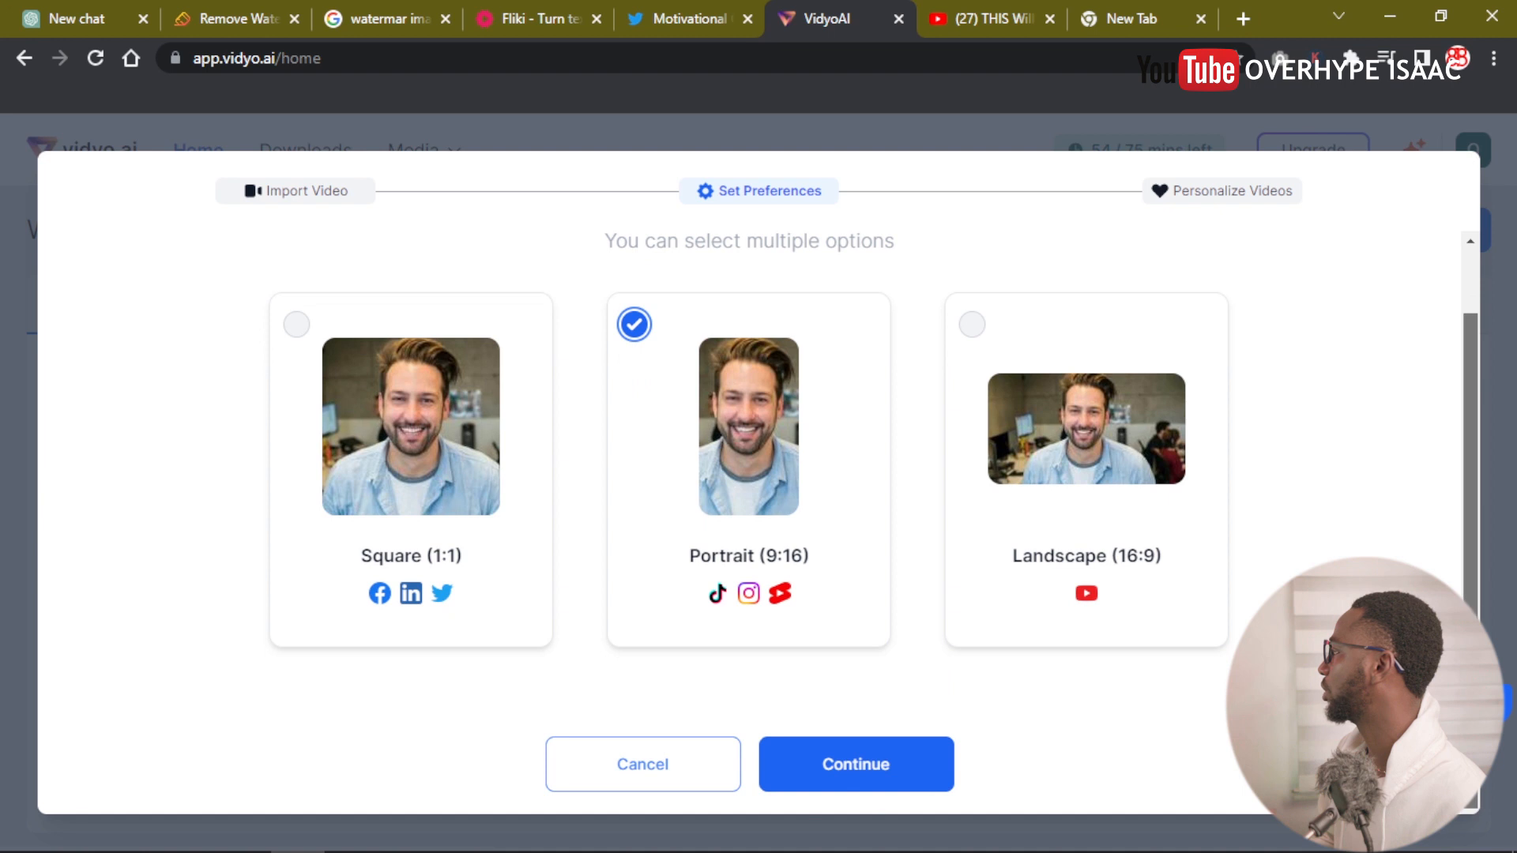
pyautogui.click(858, 764)
# - Keep the first three portrait templates selected and continue to the personalization stage
pyautogui.click(476, 567)
pyautogui.click(403, 554)
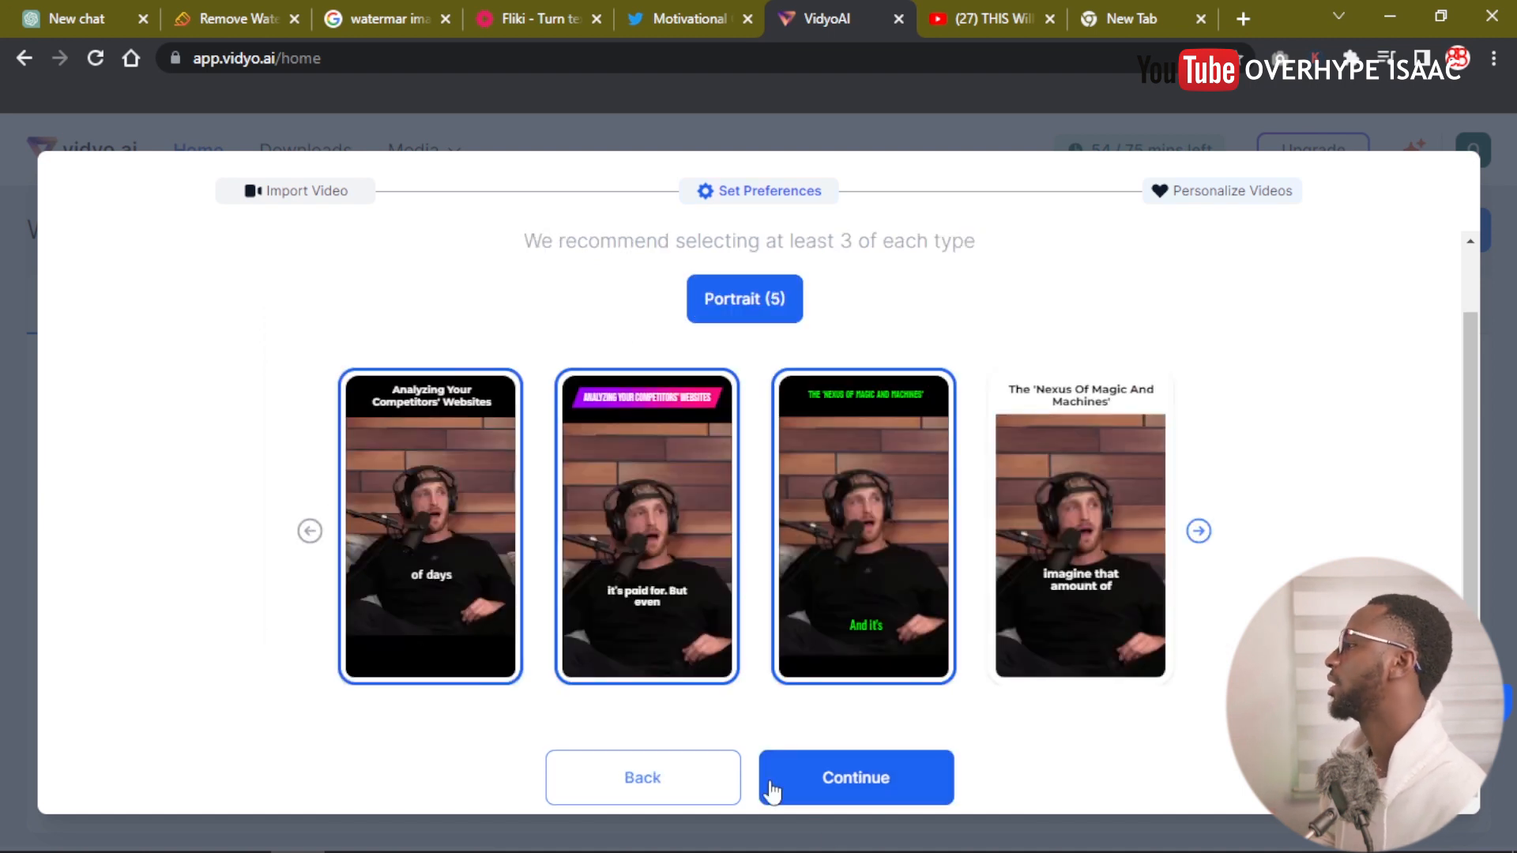
pyautogui.click(843, 780)
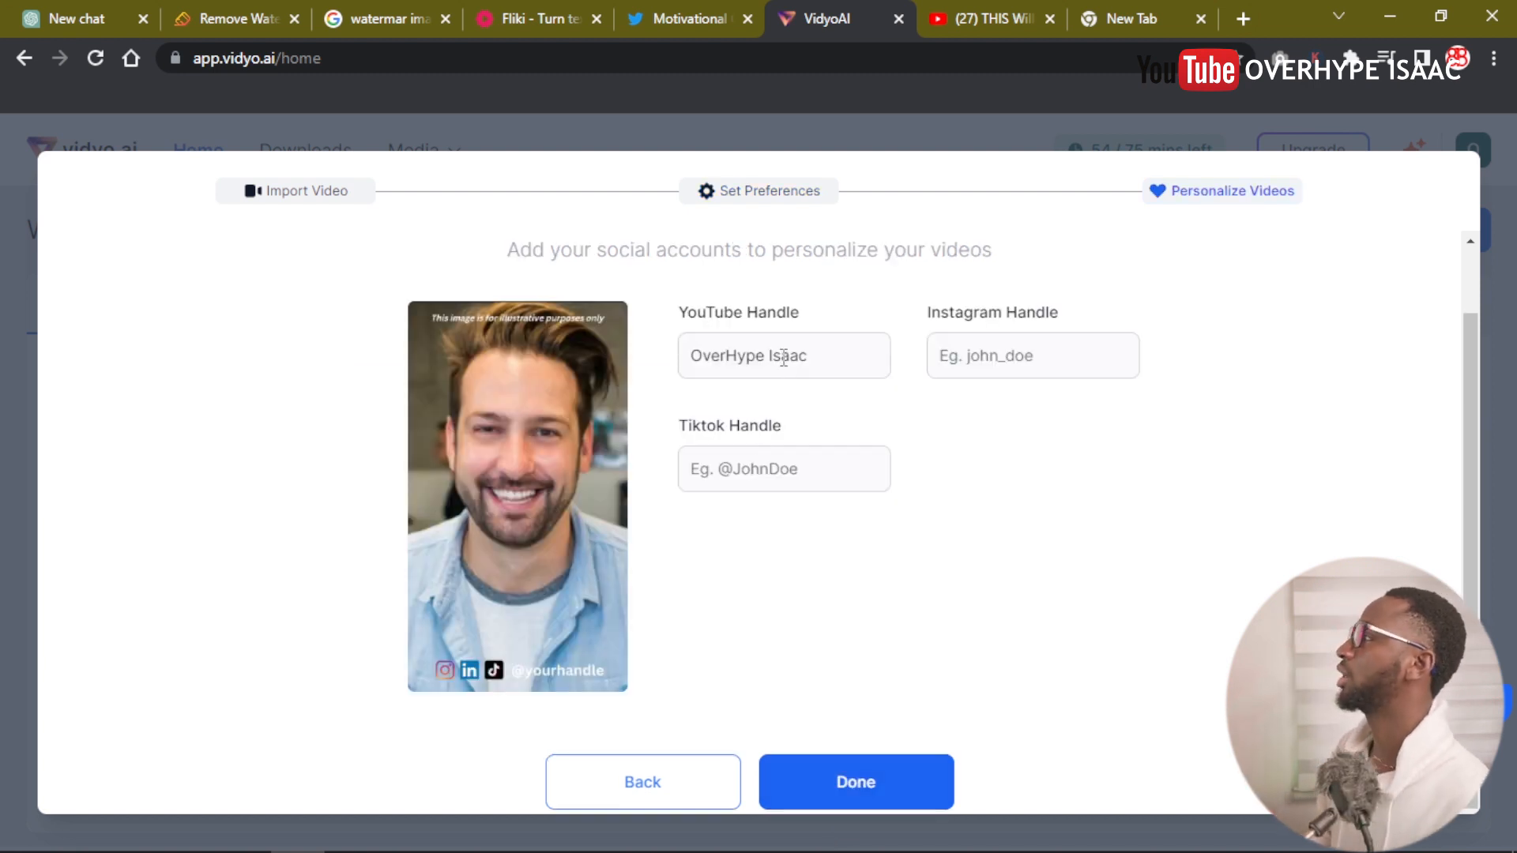
# - Copy the existing YouTube handle into the Instagram and Tiktok handle fields
pyautogui.click(818, 355)
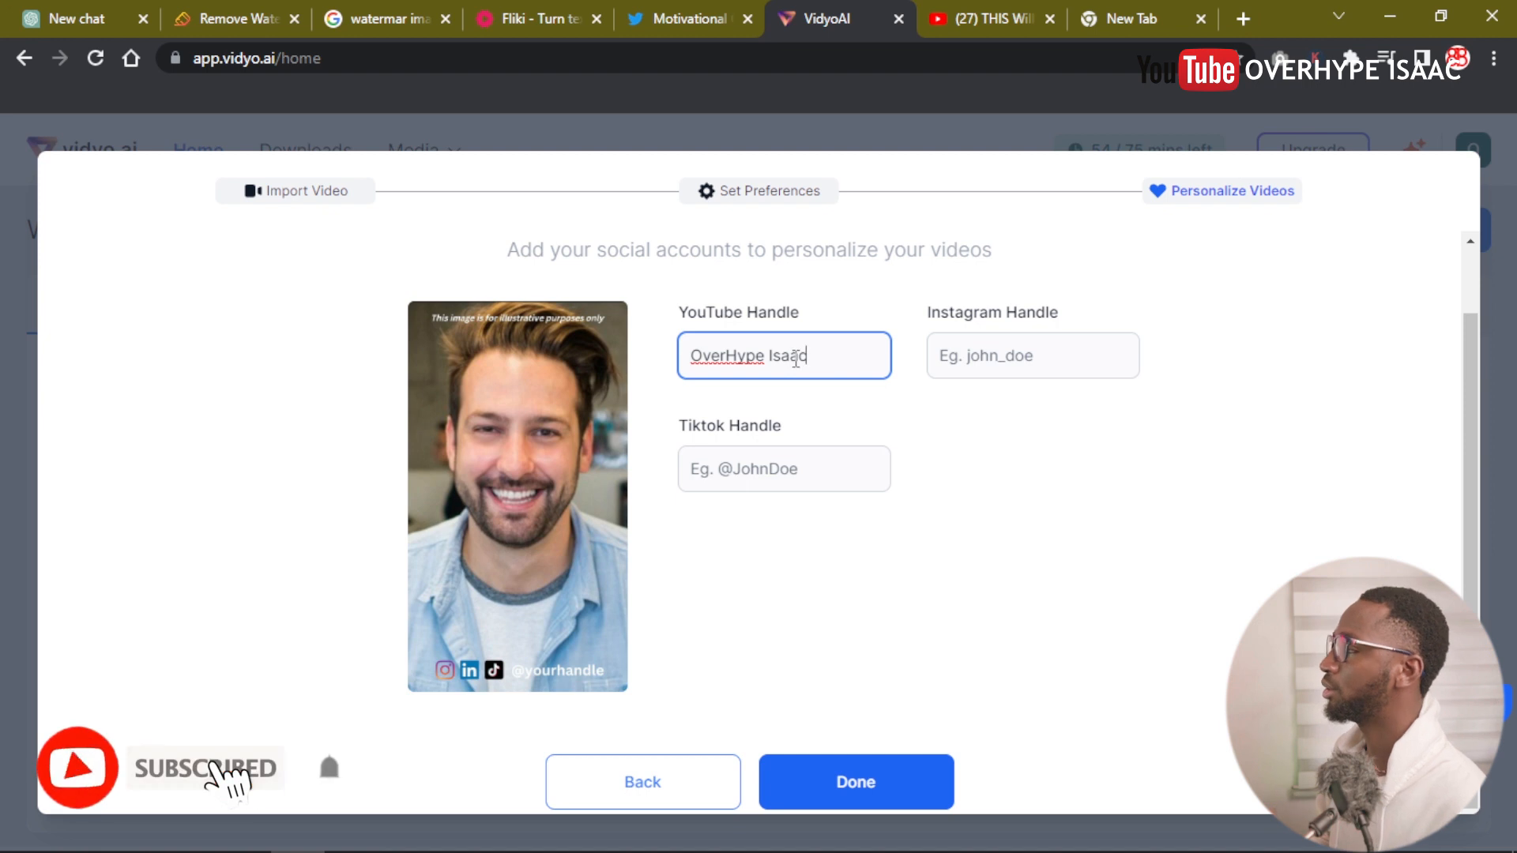
pyautogui.click(1027, 356)
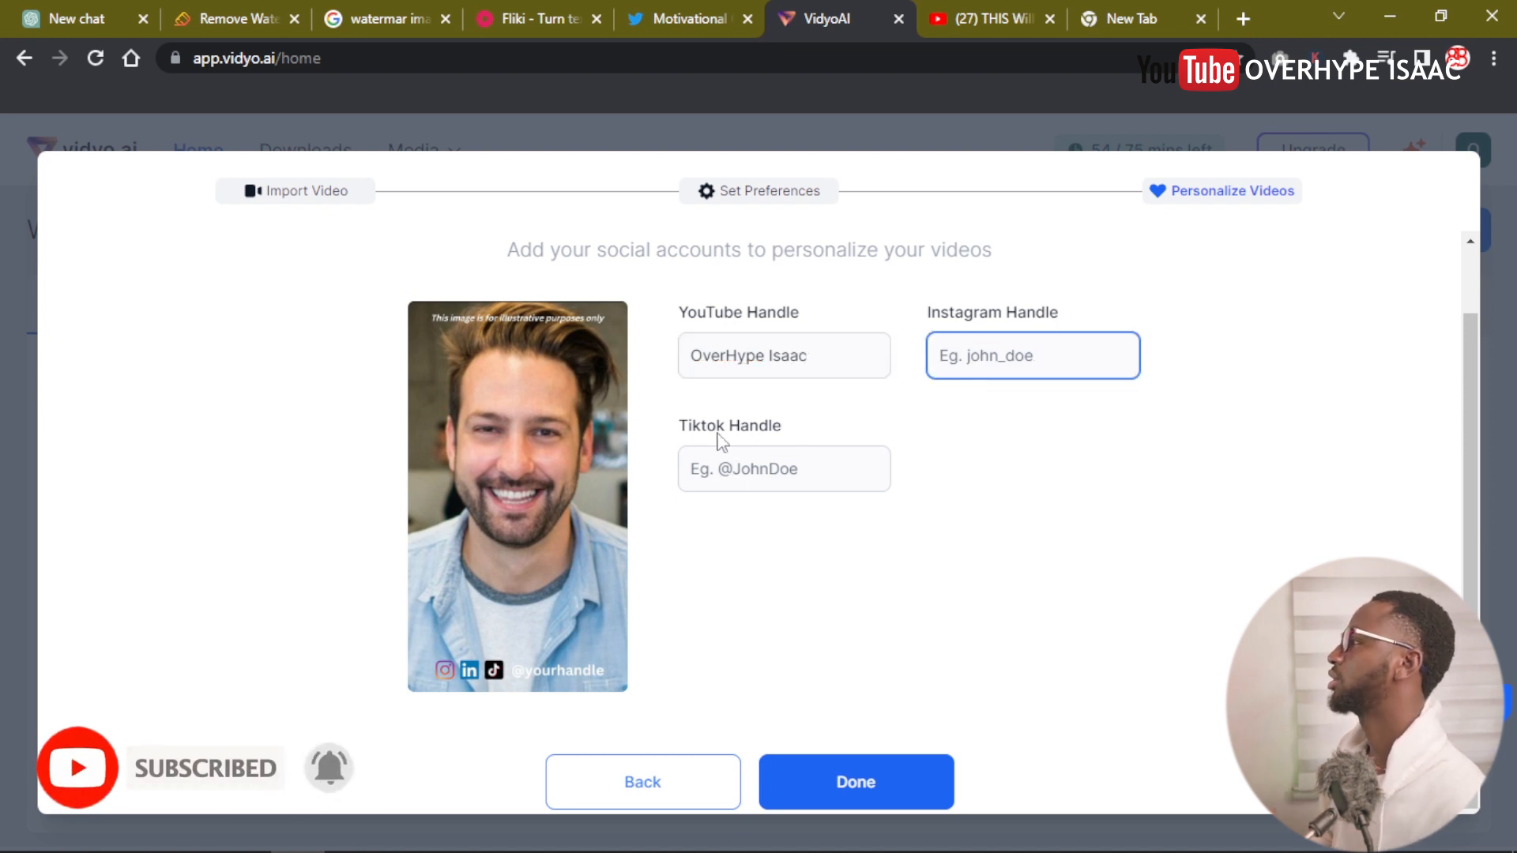
pyautogui.moveTo(813, 349); pyautogui.dragTo(629, 365)
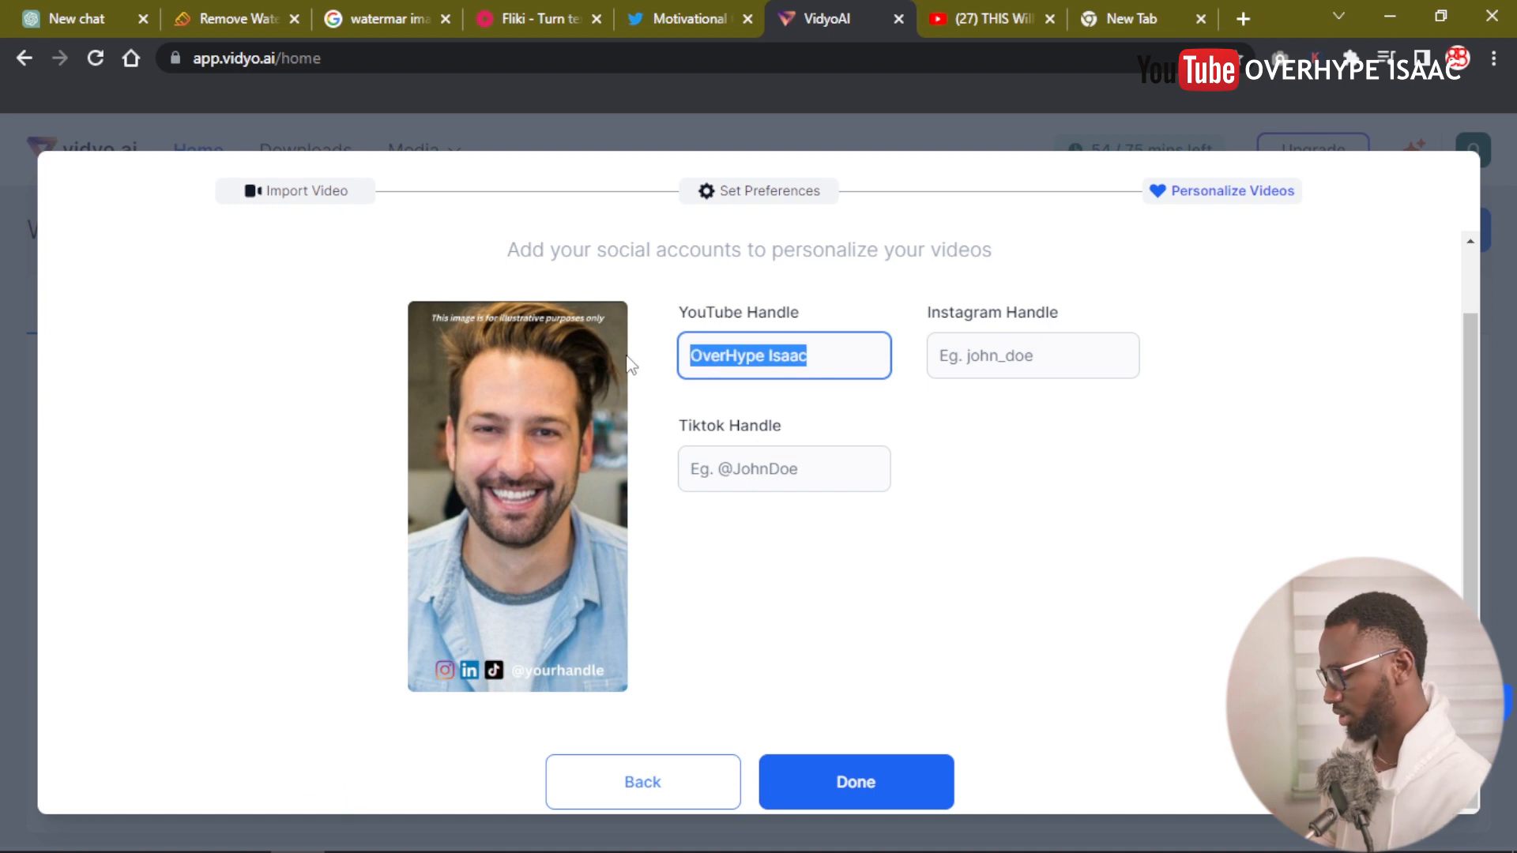
pyautogui.click(1053, 356)
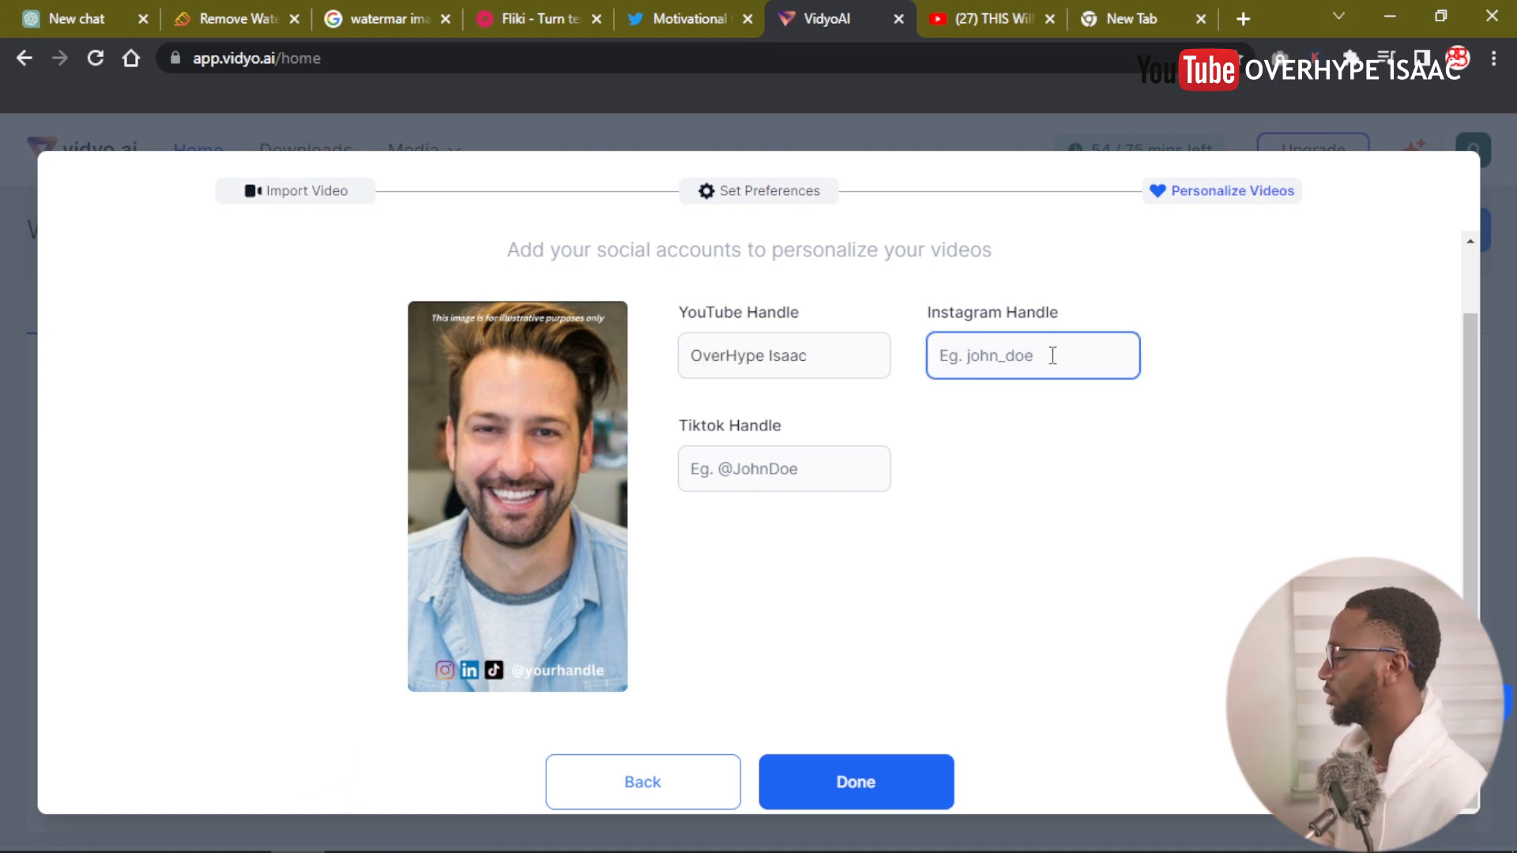
pyautogui.hotkey('ctrl', 'v')
pyautogui.click(777, 471)
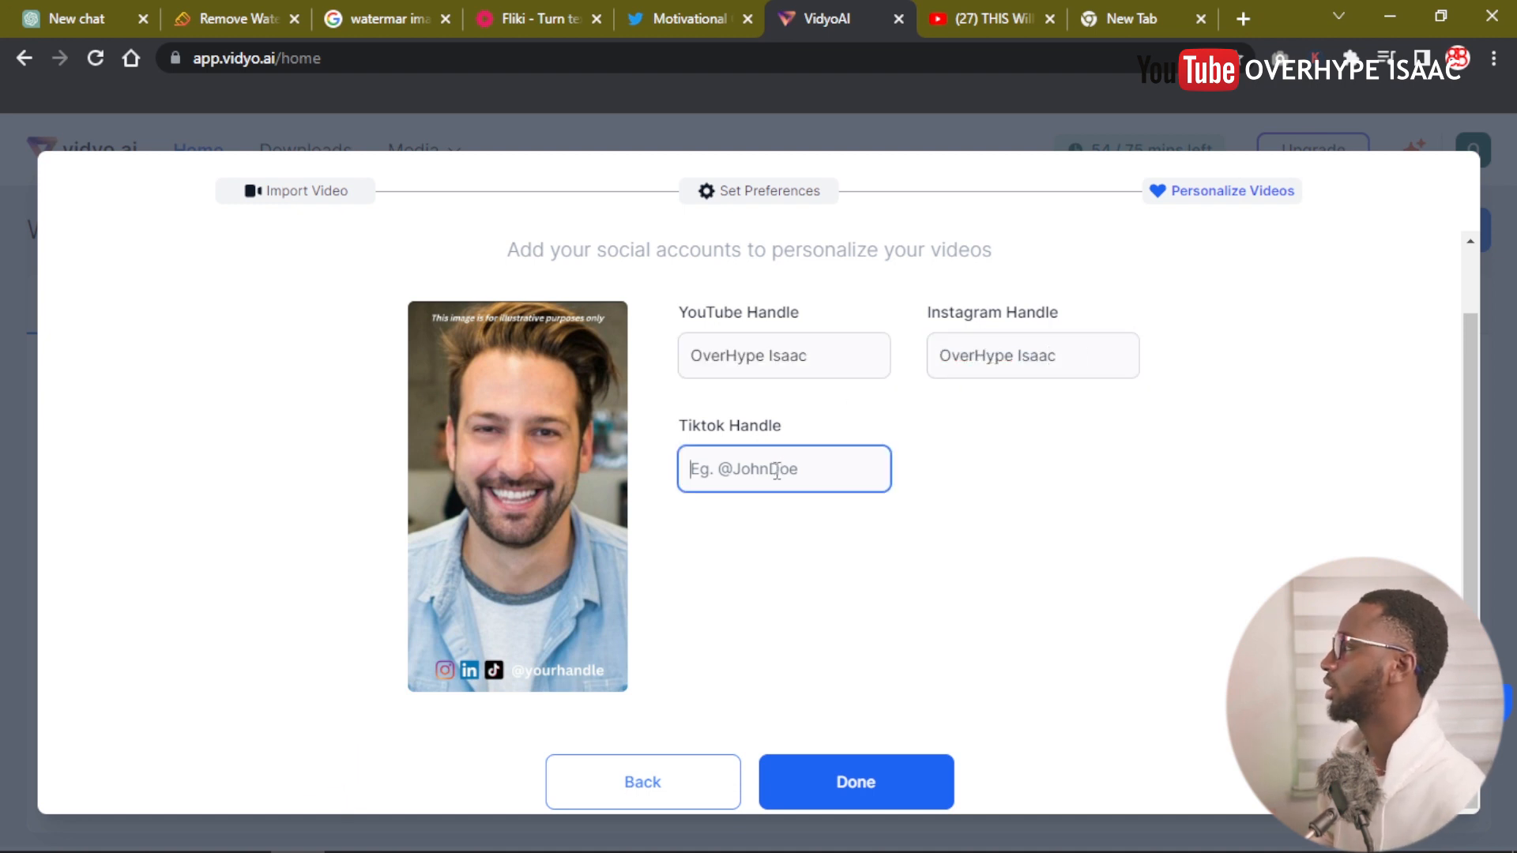
pyautogui.hotkey('ctrl', 'v')
pyautogui.click(834, 544)
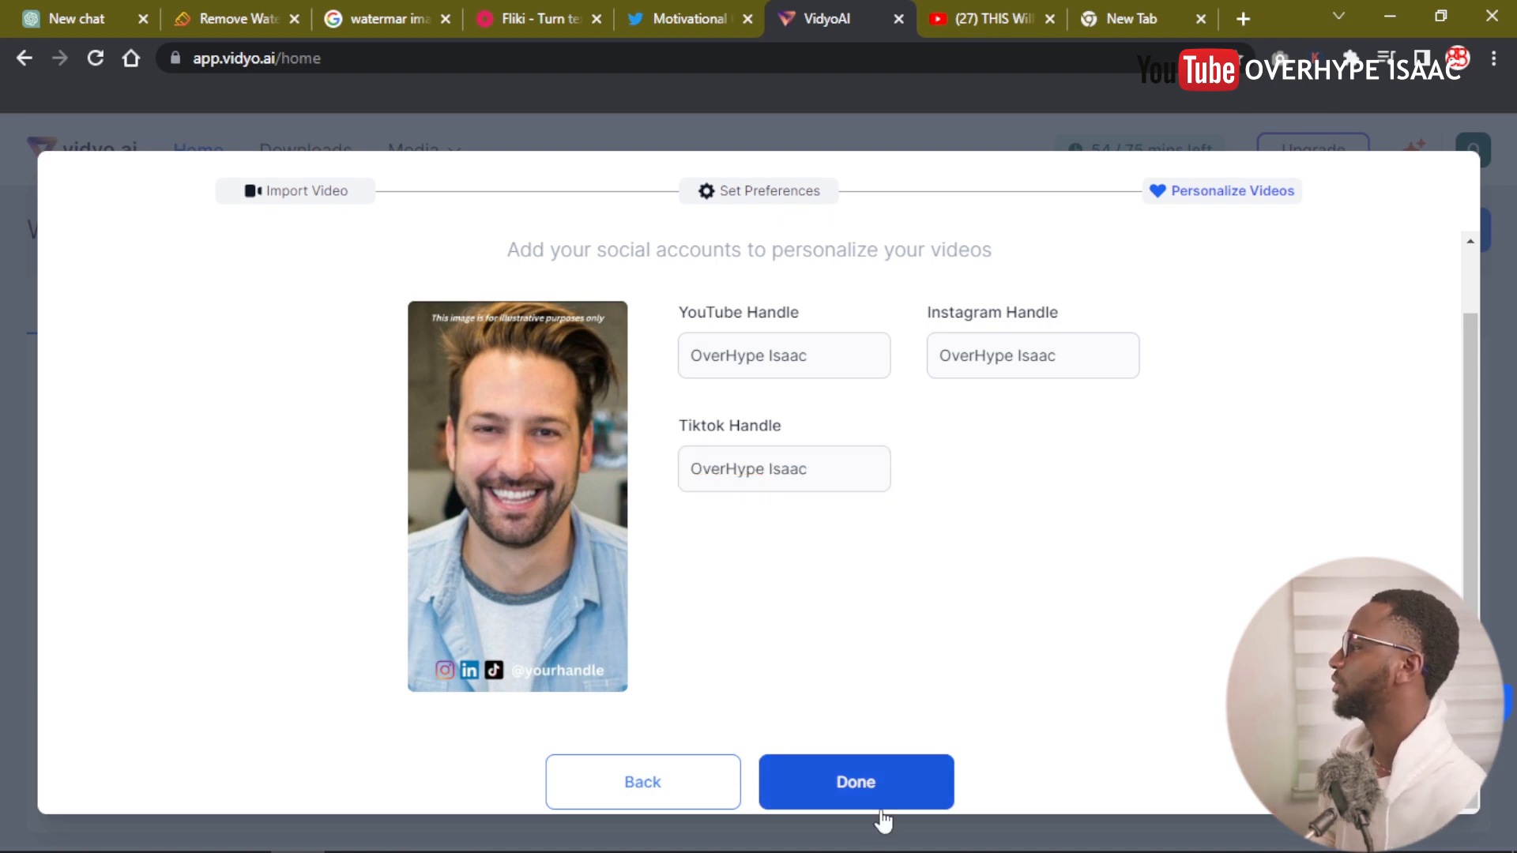
# - Finish the import setup and open the "THIS Will Make Any Mic Sound PRO" video from the dashboard in the editor
pyautogui.click(833, 780)
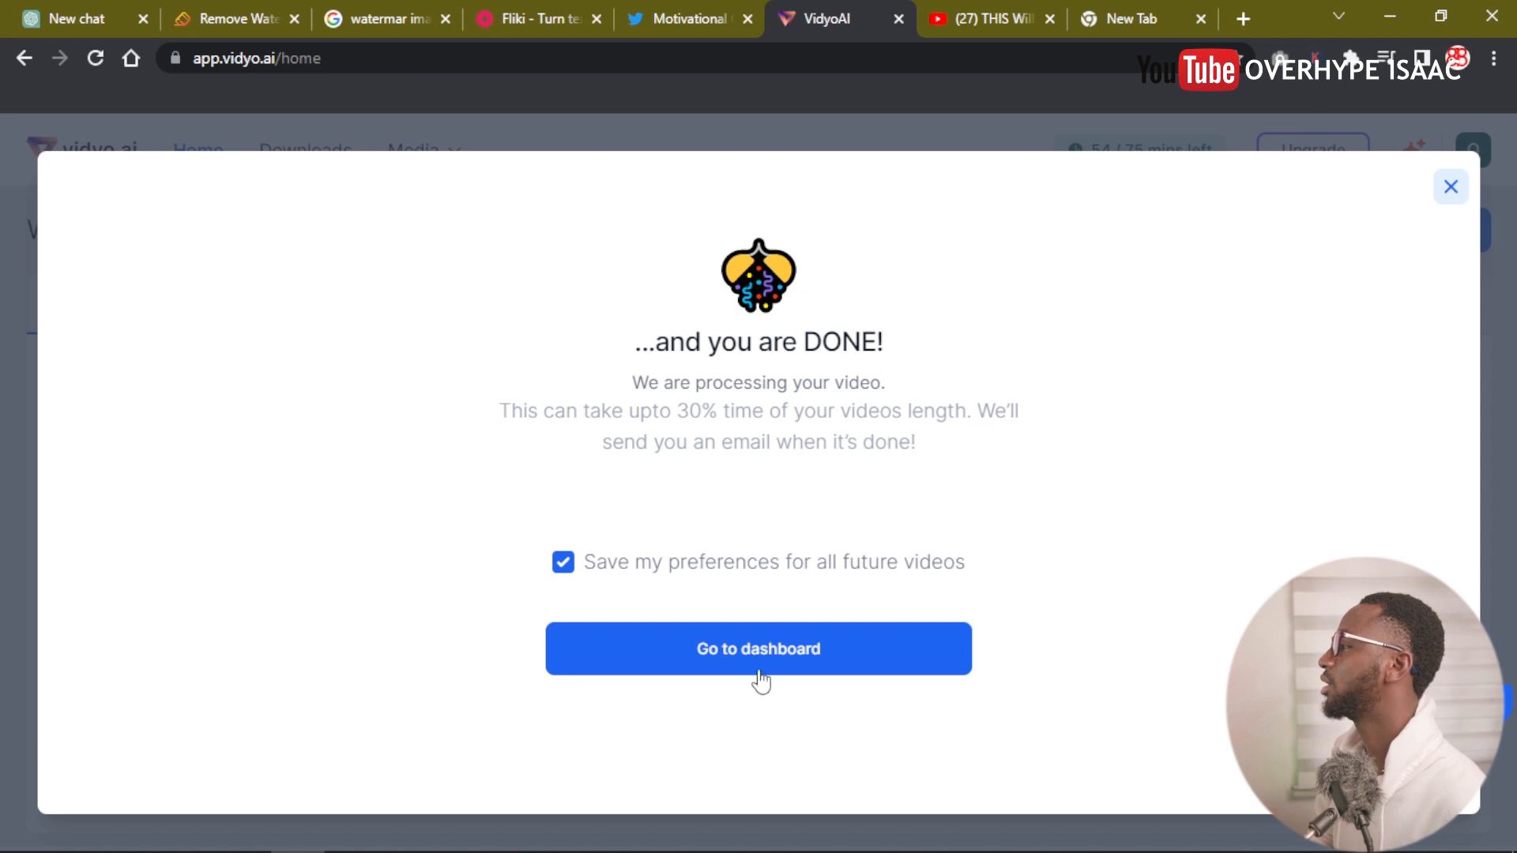
pyautogui.click(749, 644)
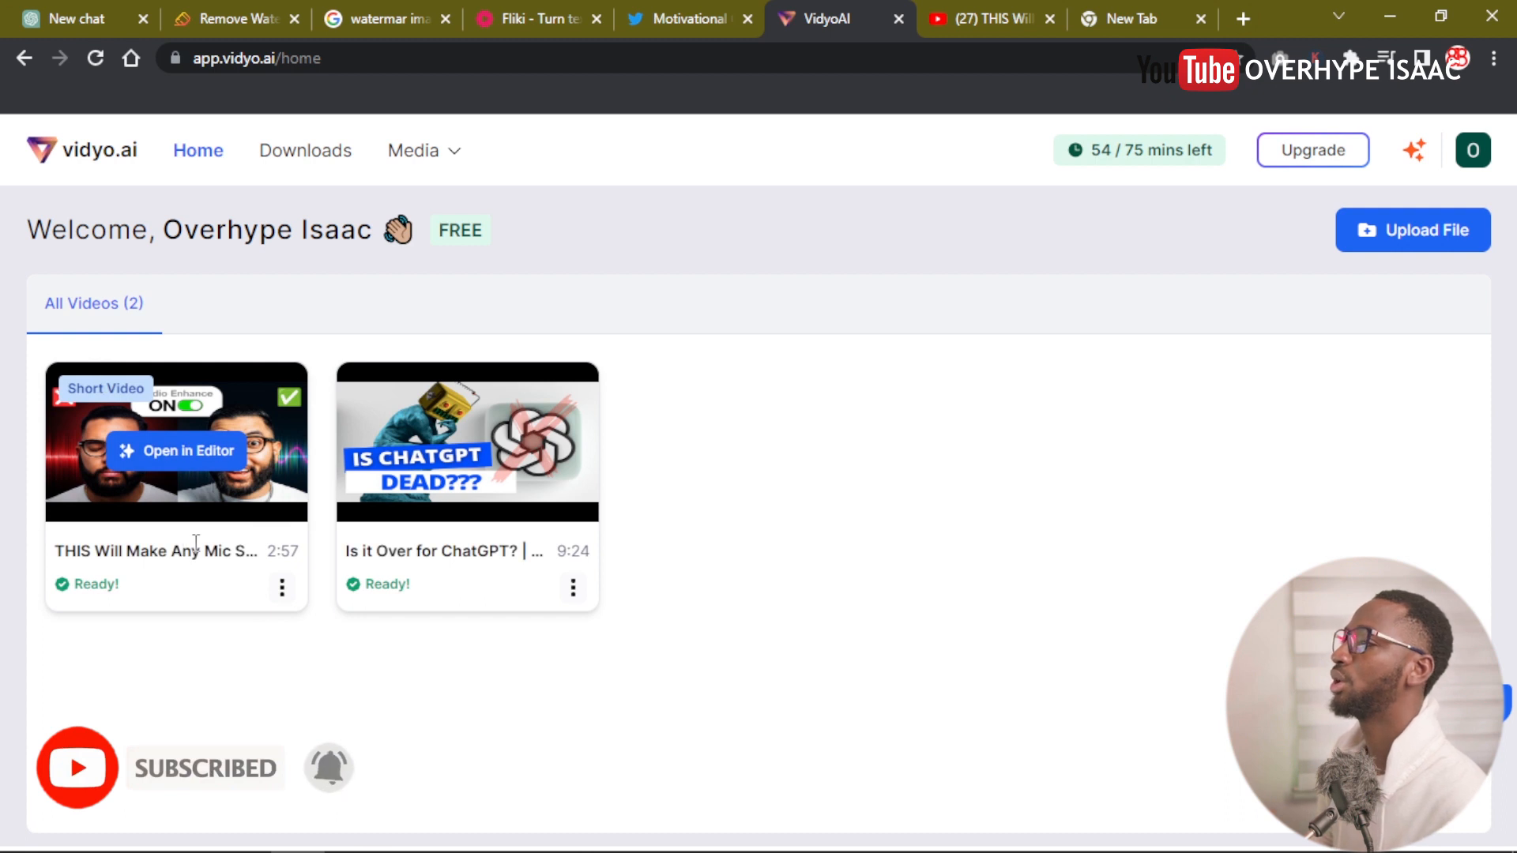
pyautogui.click(187, 454)
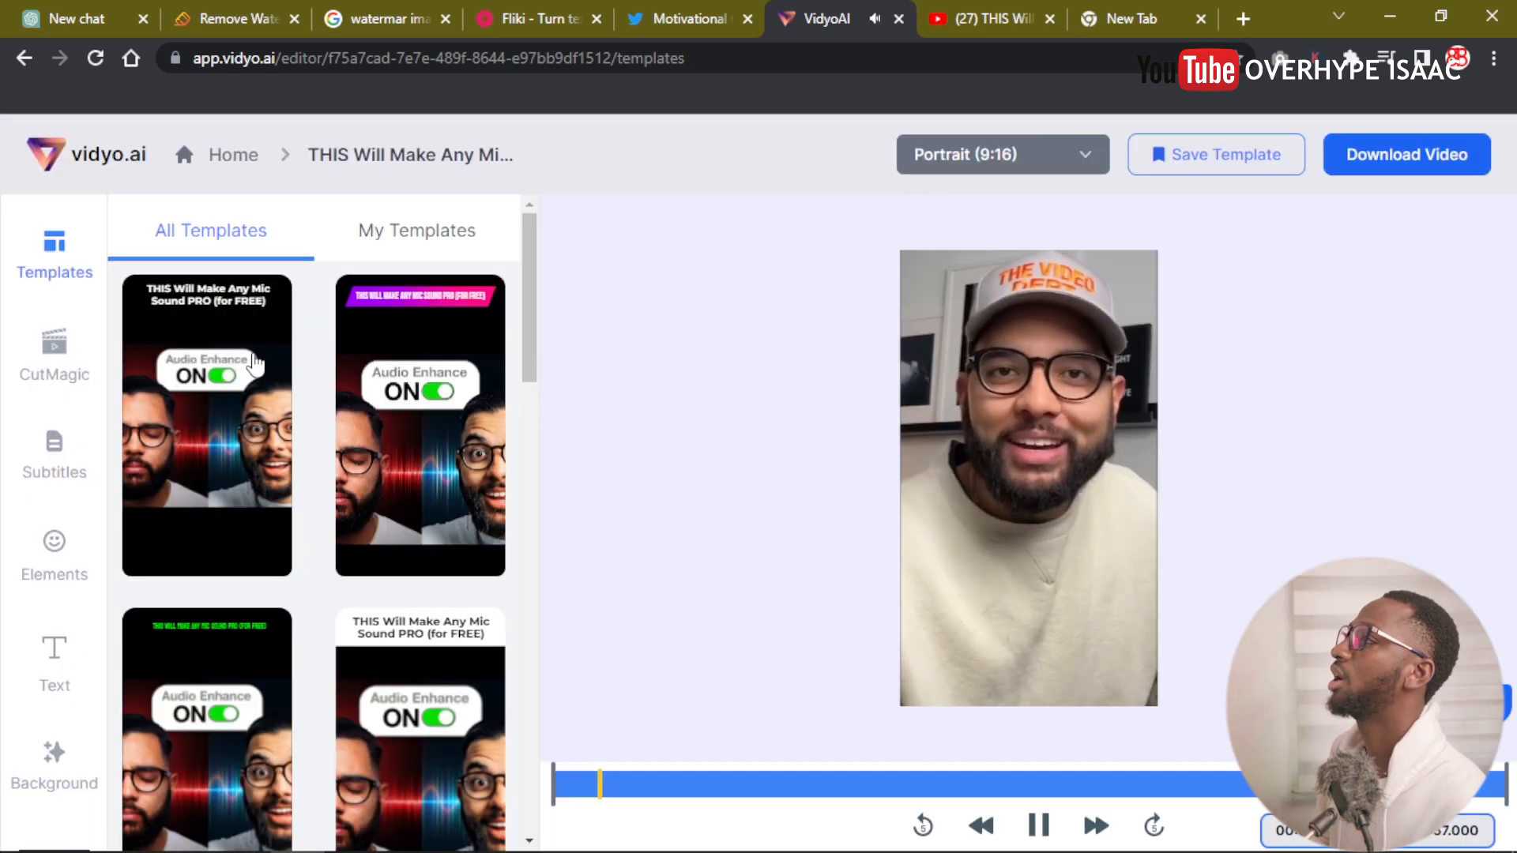
# - Try out several portrait templates on the video, including the black, gradient-title, green-title and white-background designs
pyautogui.click(225, 457)
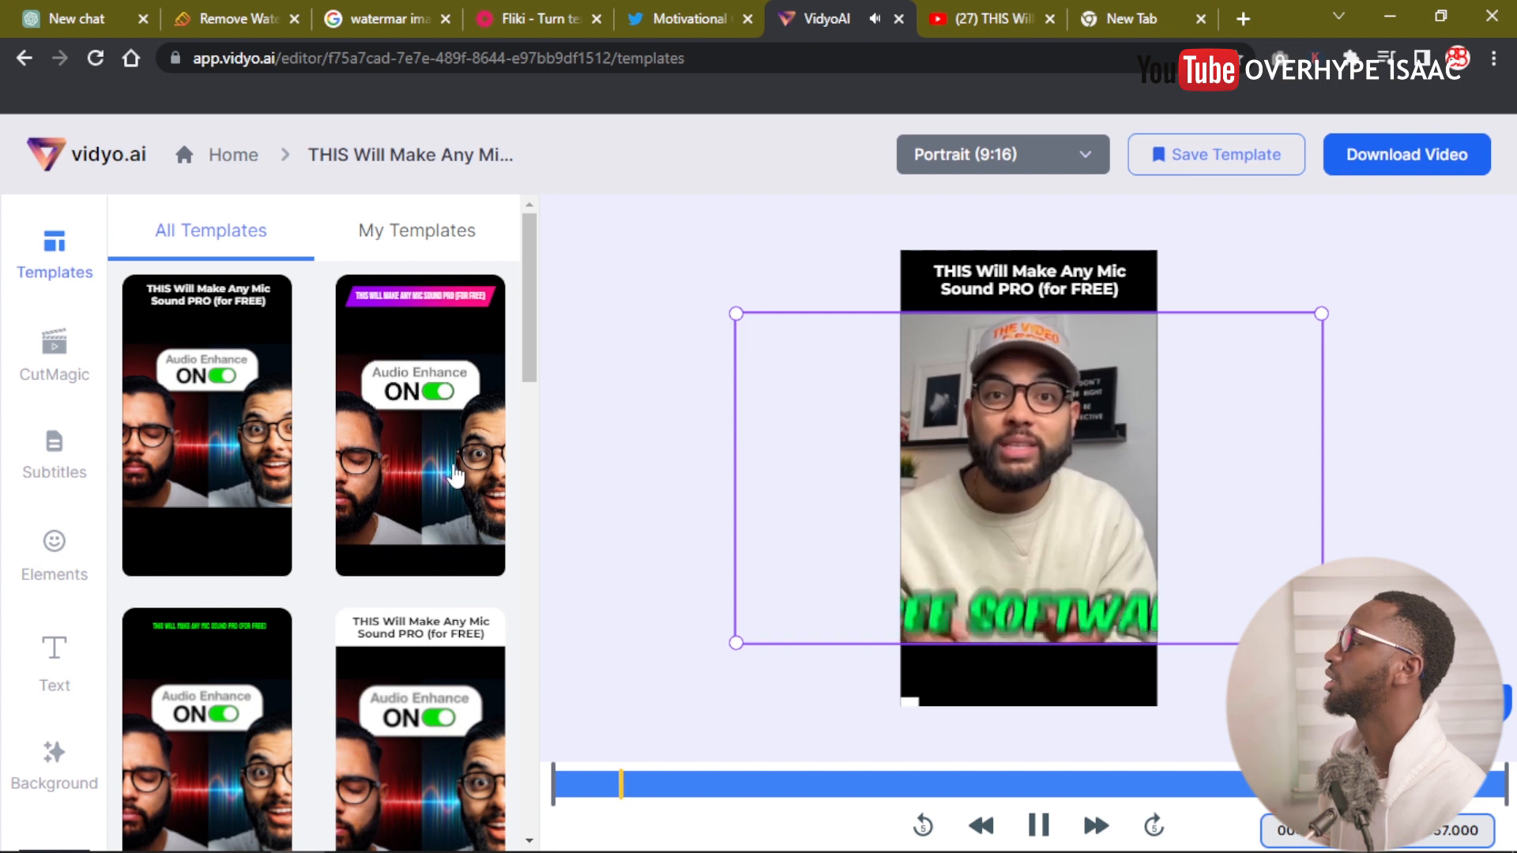
pyautogui.click(455, 475)
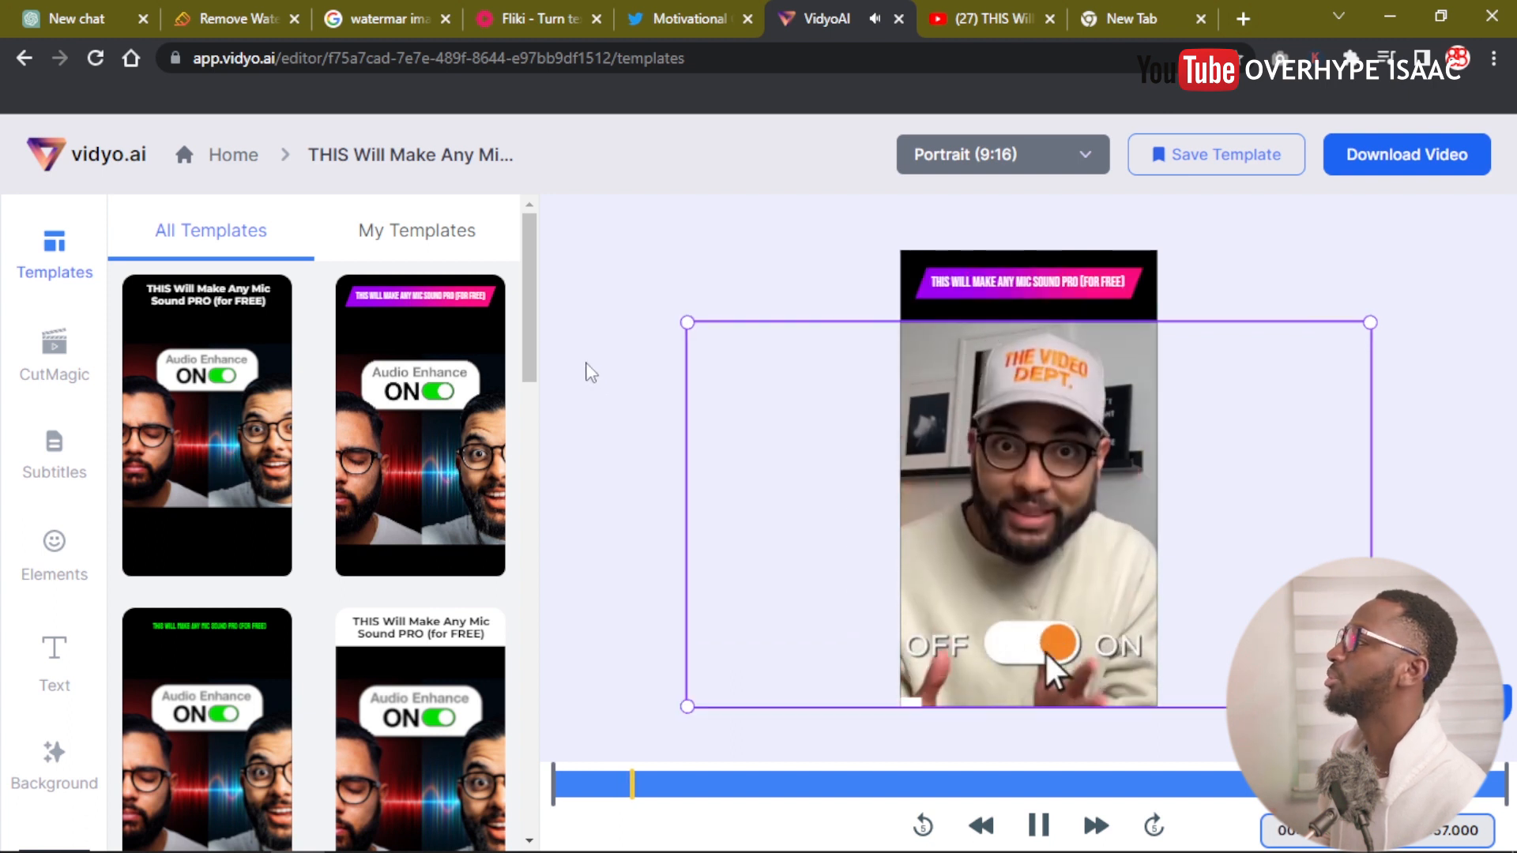
pyautogui.moveTo(527, 322); pyautogui.dragTo(528, 401)
pyautogui.click(181, 523)
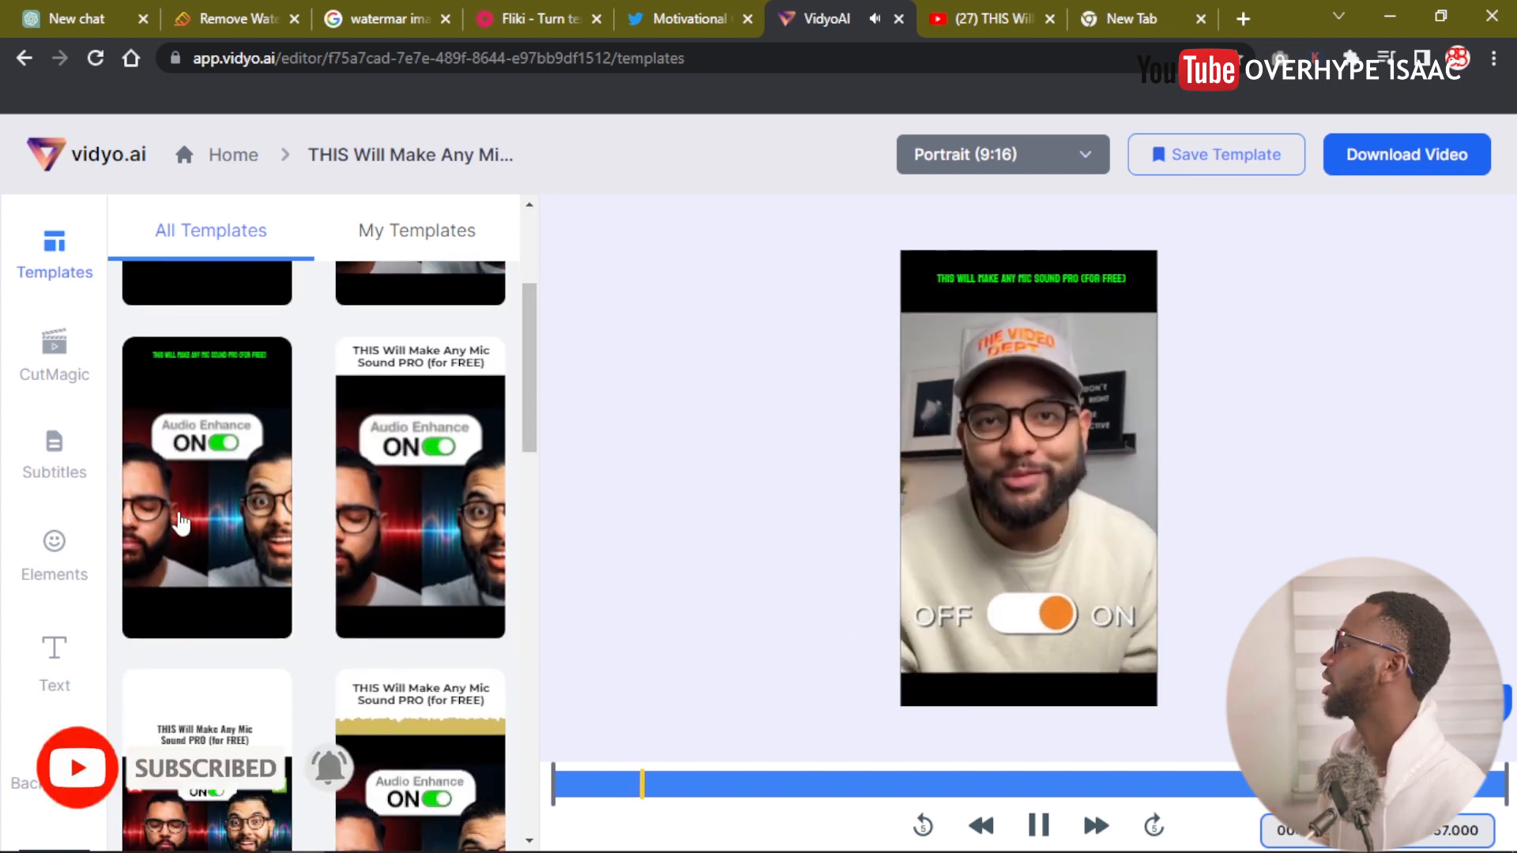
pyautogui.click(400, 607)
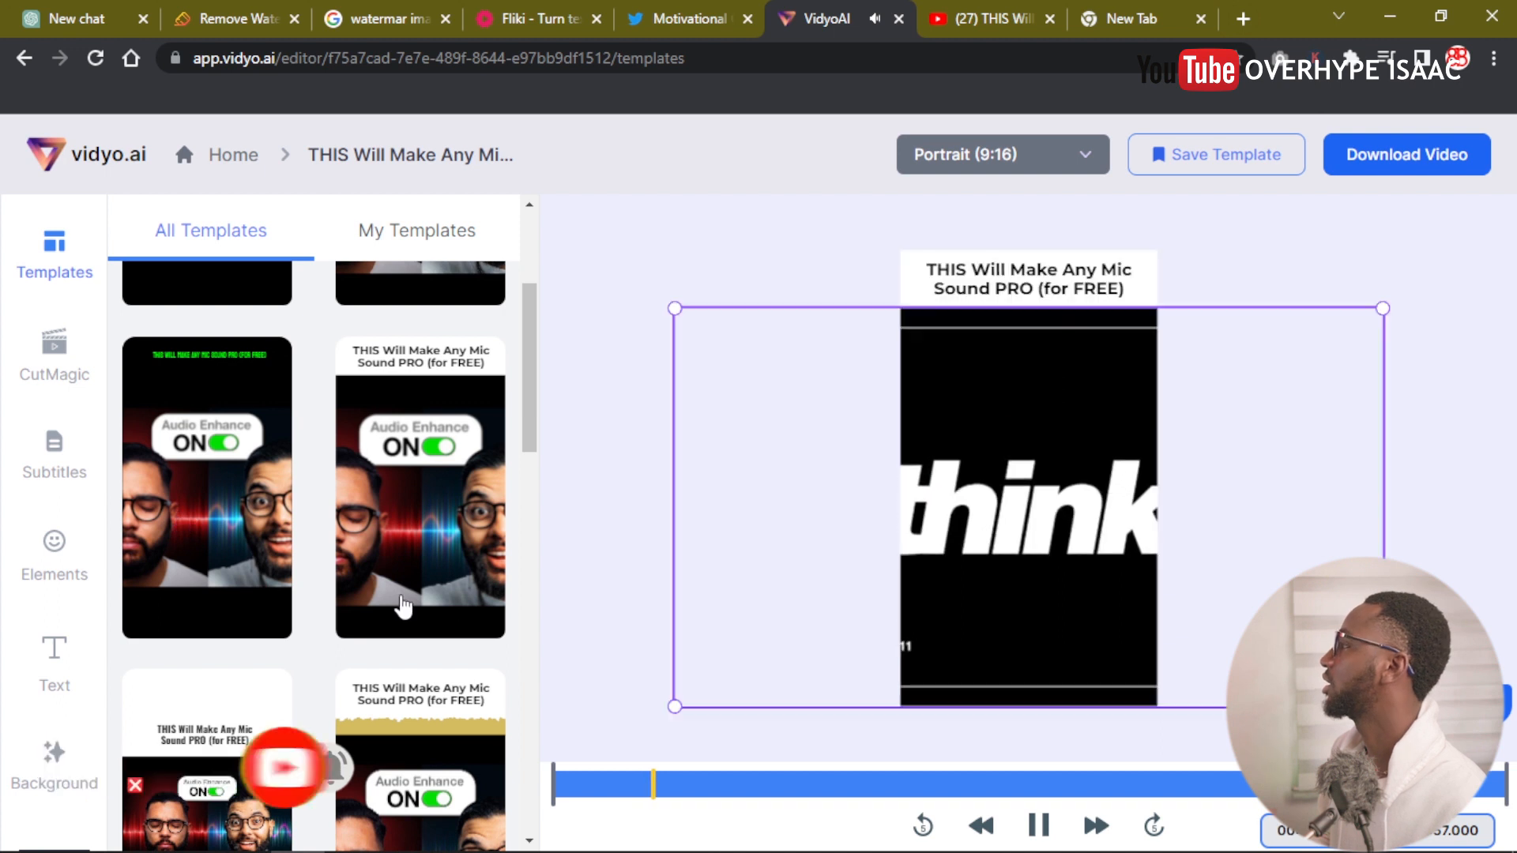
pyautogui.moveTo(528, 393); pyautogui.dragTo(528, 476)
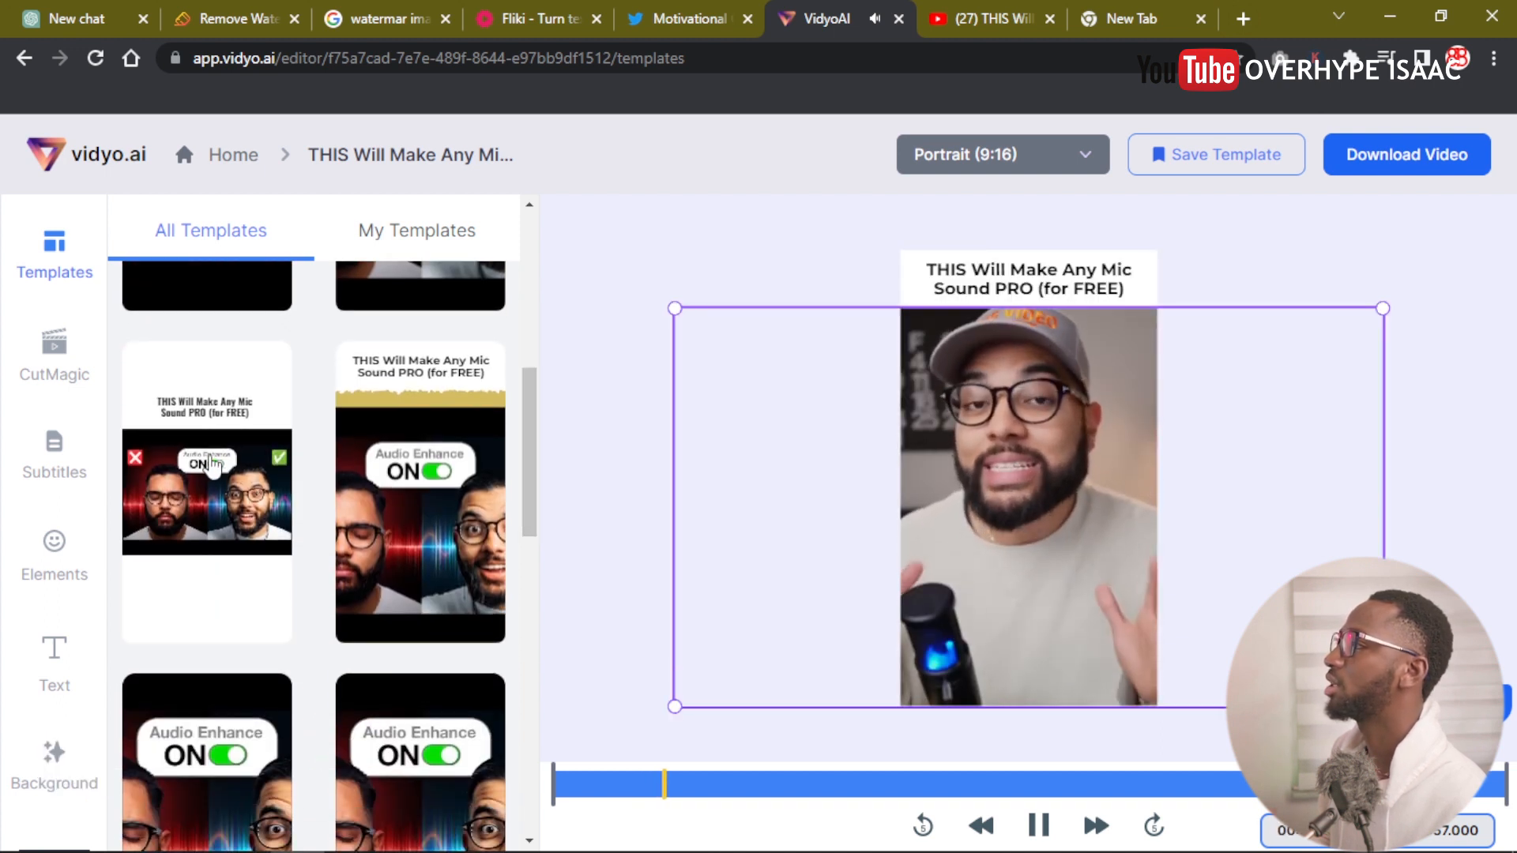
pyautogui.click(207, 466)
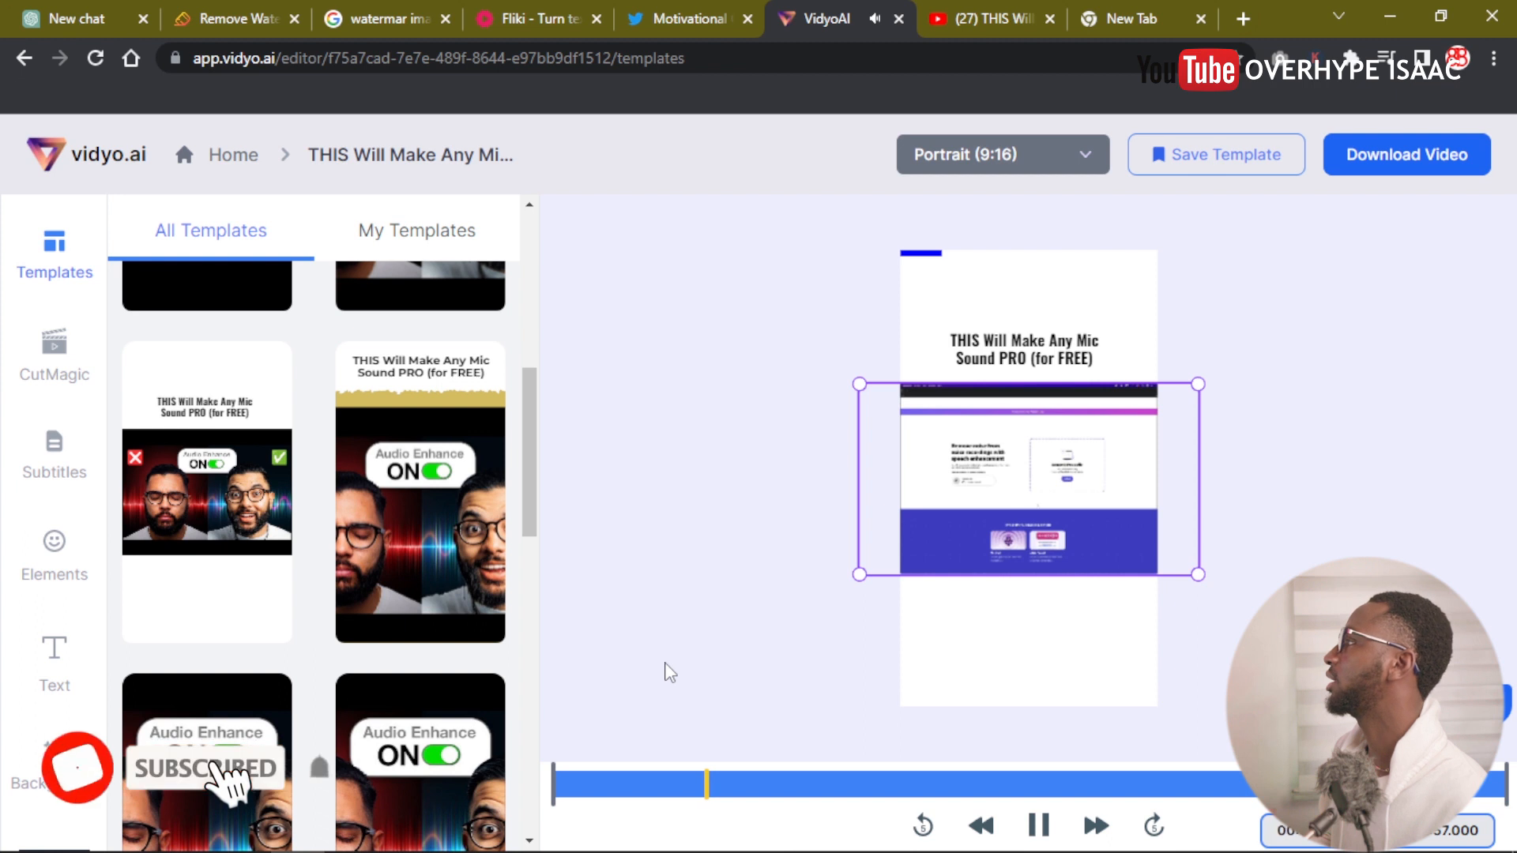
pyautogui.scroll(-2, 361, 658)
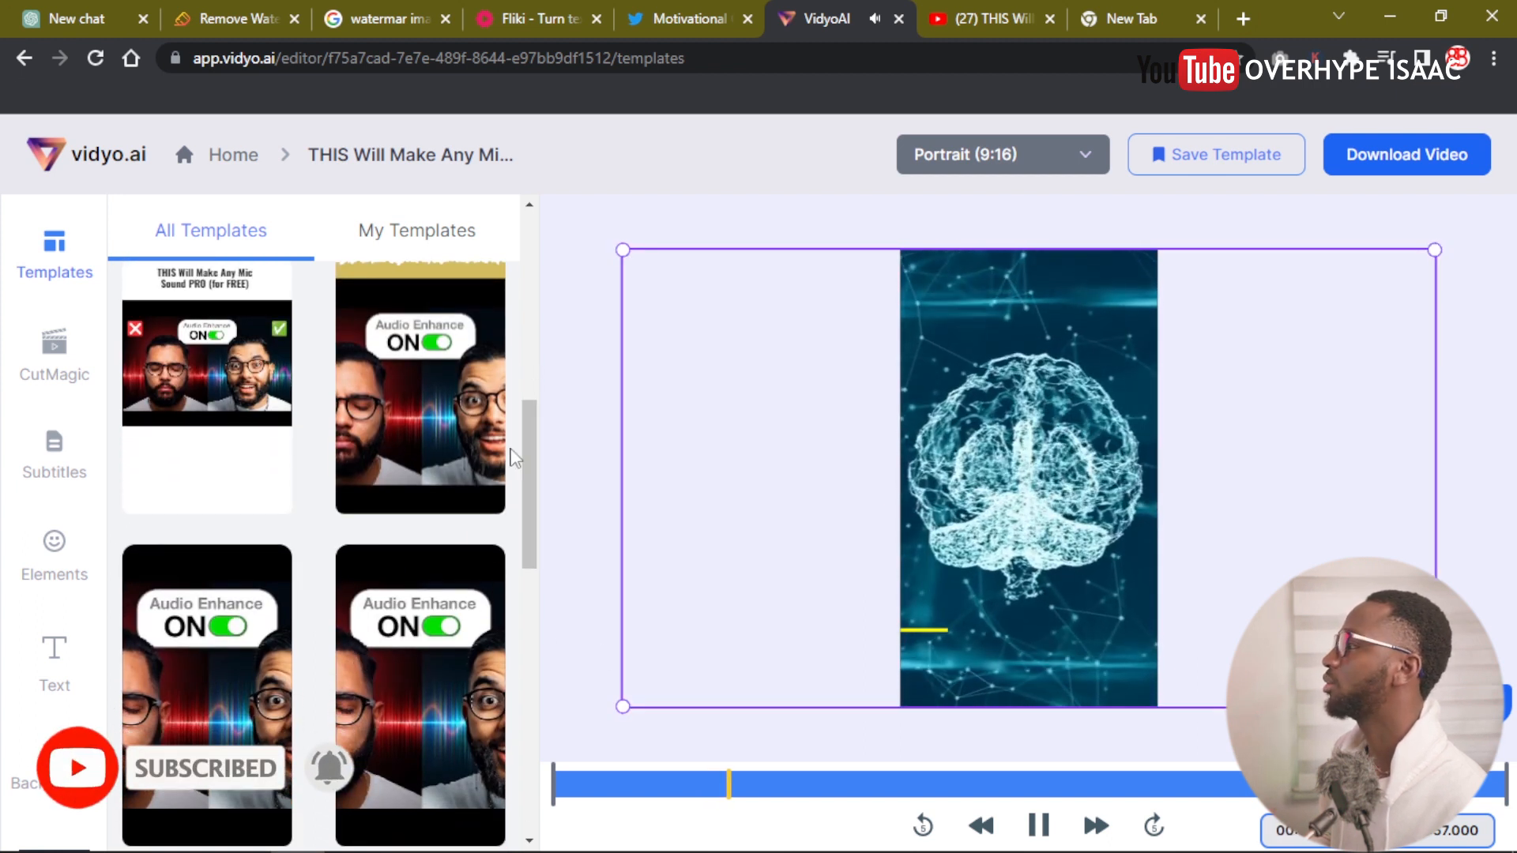
pyautogui.scroll(-4, 537, 490)
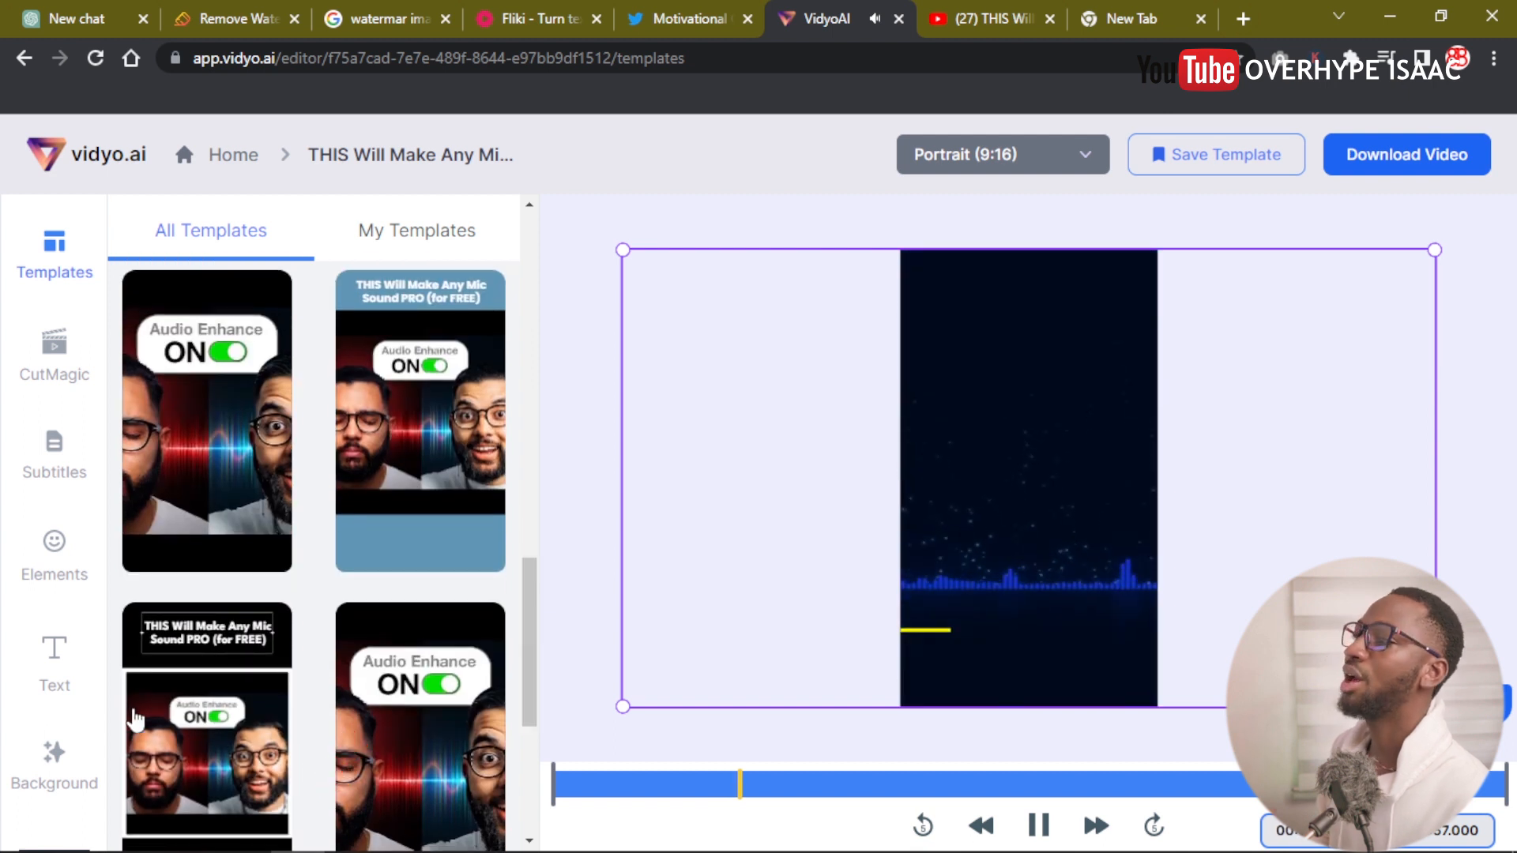
# - Apply the black template with the outlined white title and shift the footage right to centre it in its frame
pyautogui.click(134, 718)
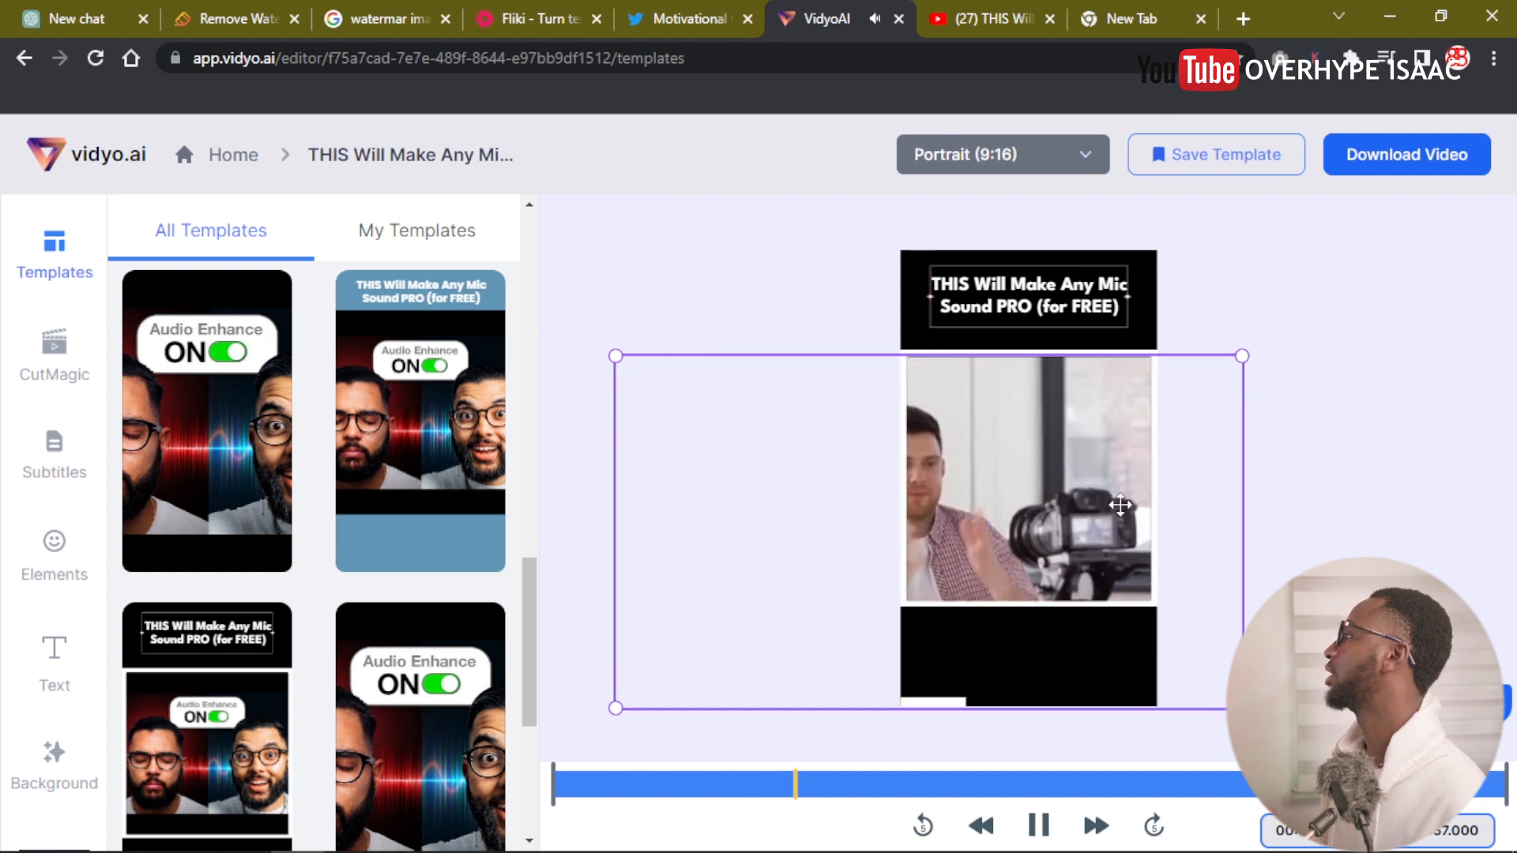
pyautogui.moveTo(1137, 501); pyautogui.dragTo(1198, 501)
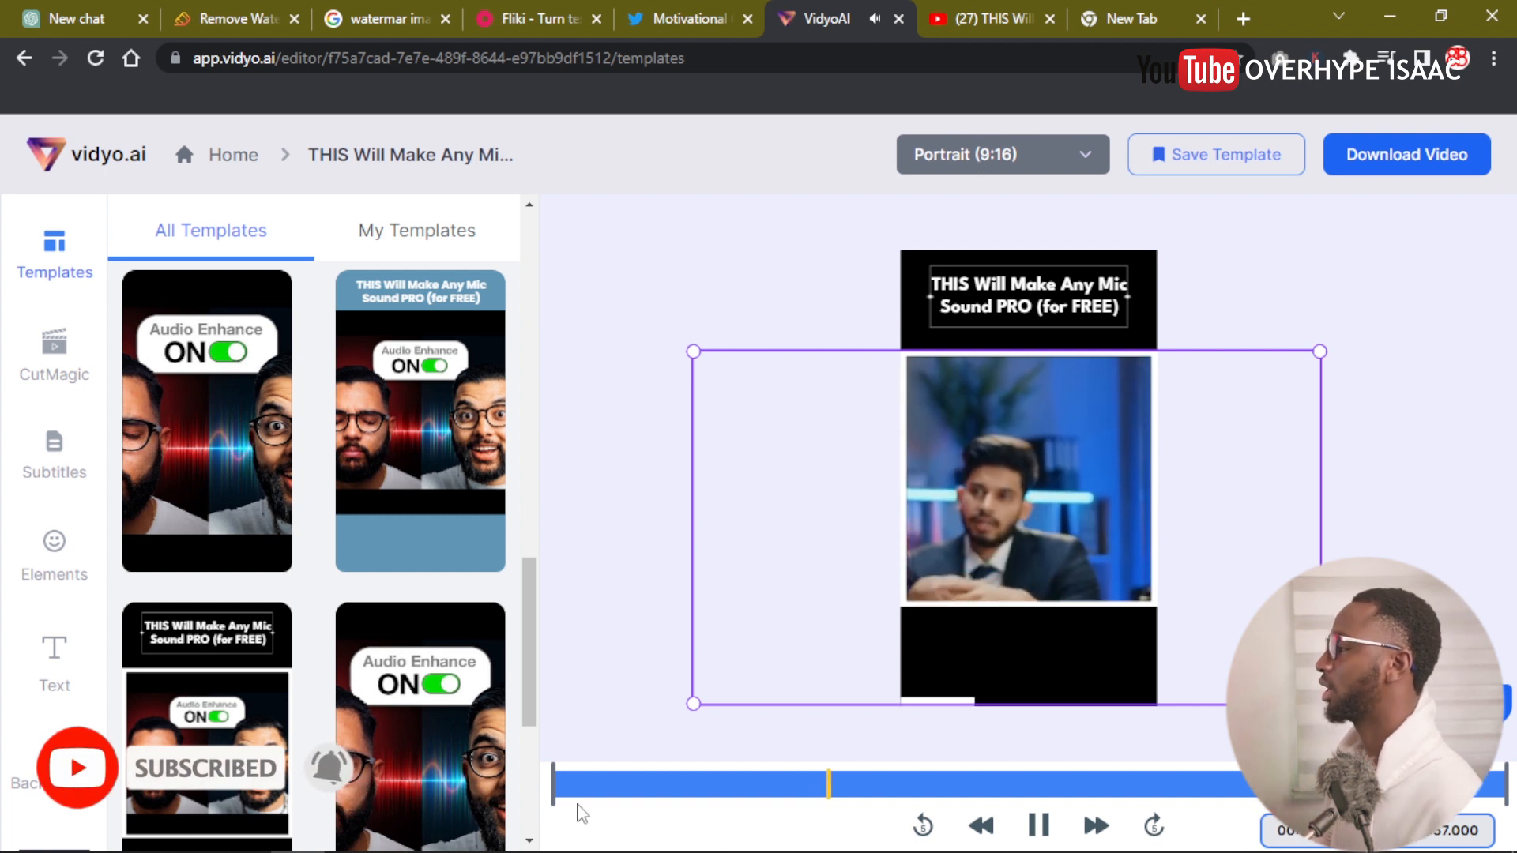
# - Trim just over a quarter of the video's length off its beginning and export it at 720p
pyautogui.moveTo(563, 784); pyautogui.dragTo(831, 770)
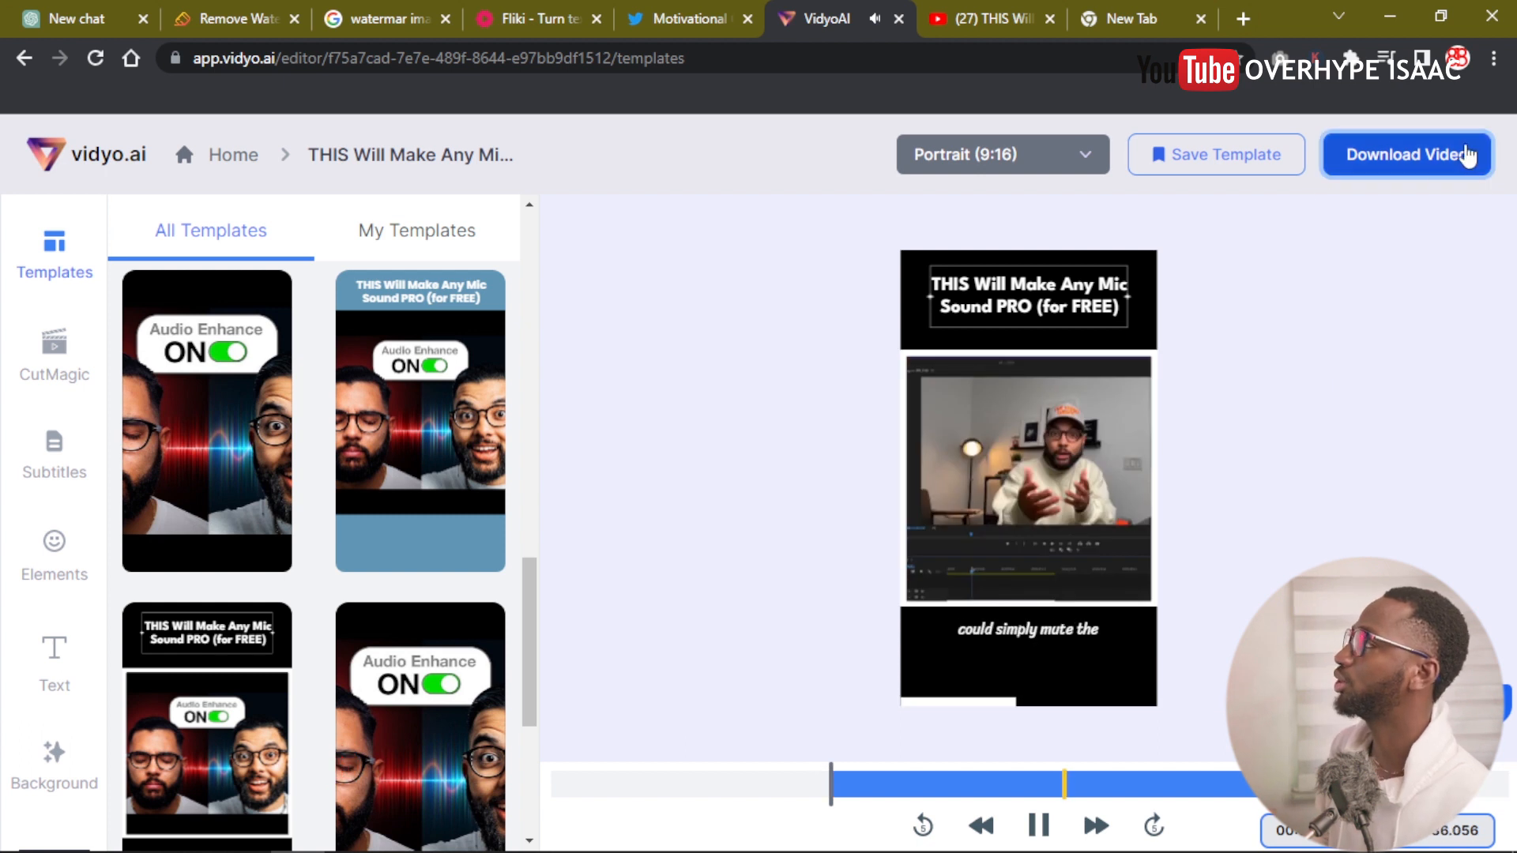
pyautogui.click(1434, 168)
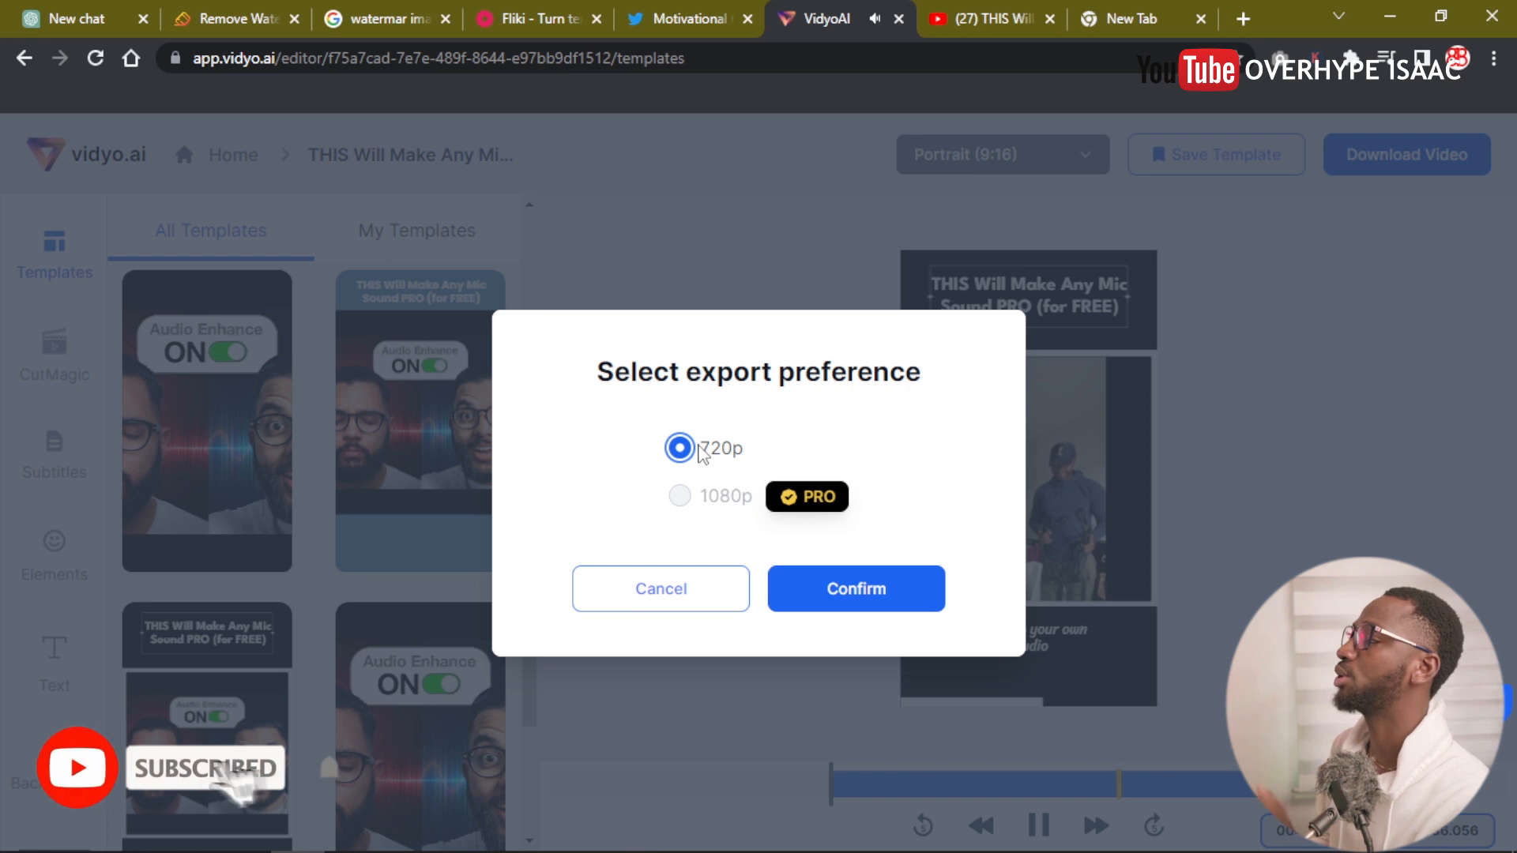
pyautogui.click(847, 598)
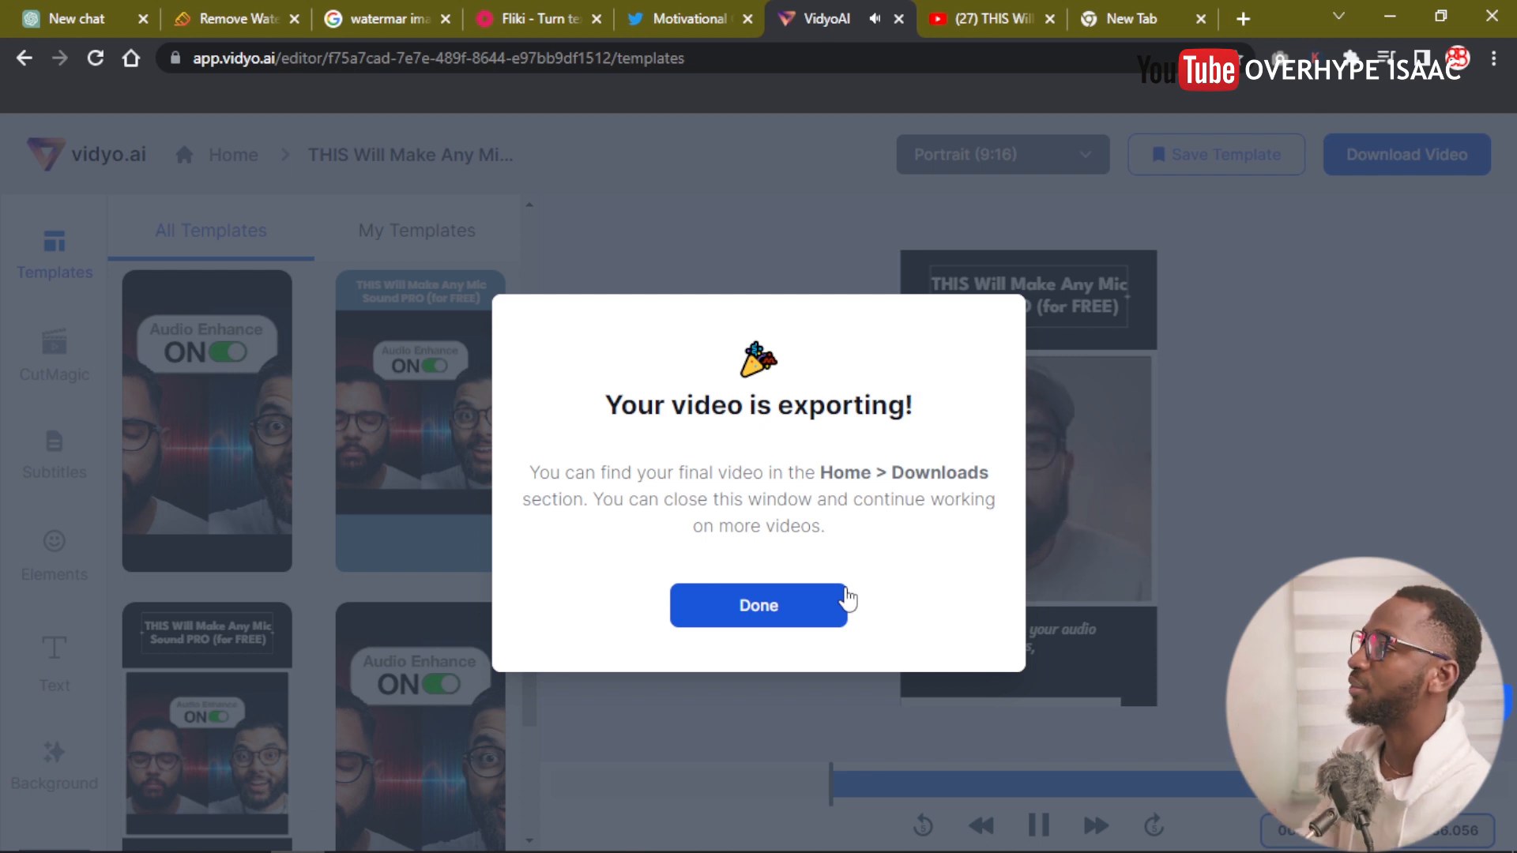
pyautogui.click(751, 607)
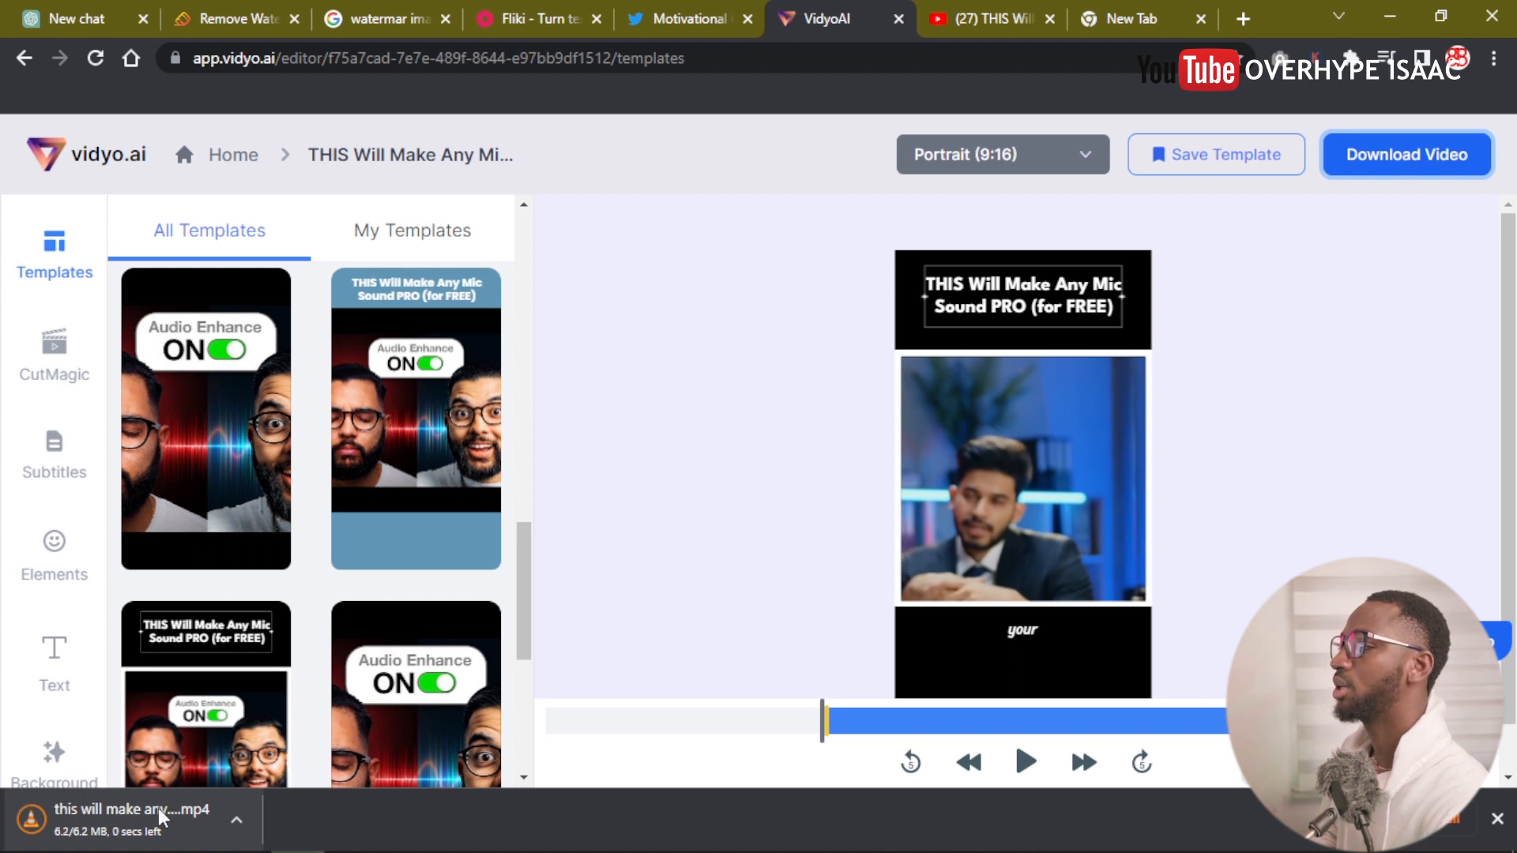
# - Open the downloaded MP4 of the exported video from the browser's downloads
pyautogui.click(236, 820)
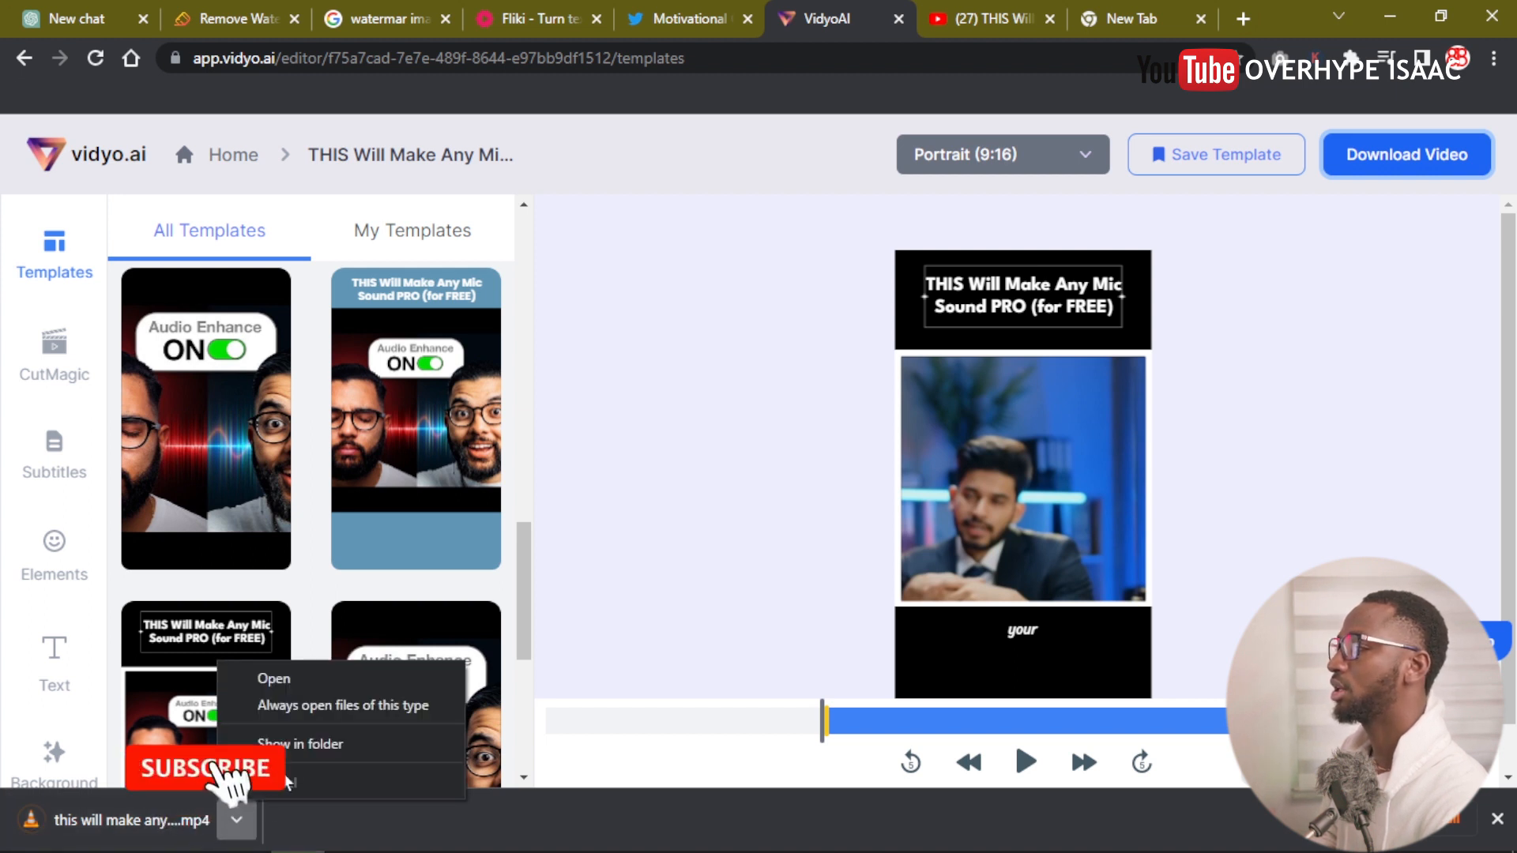
pyautogui.click(303, 683)
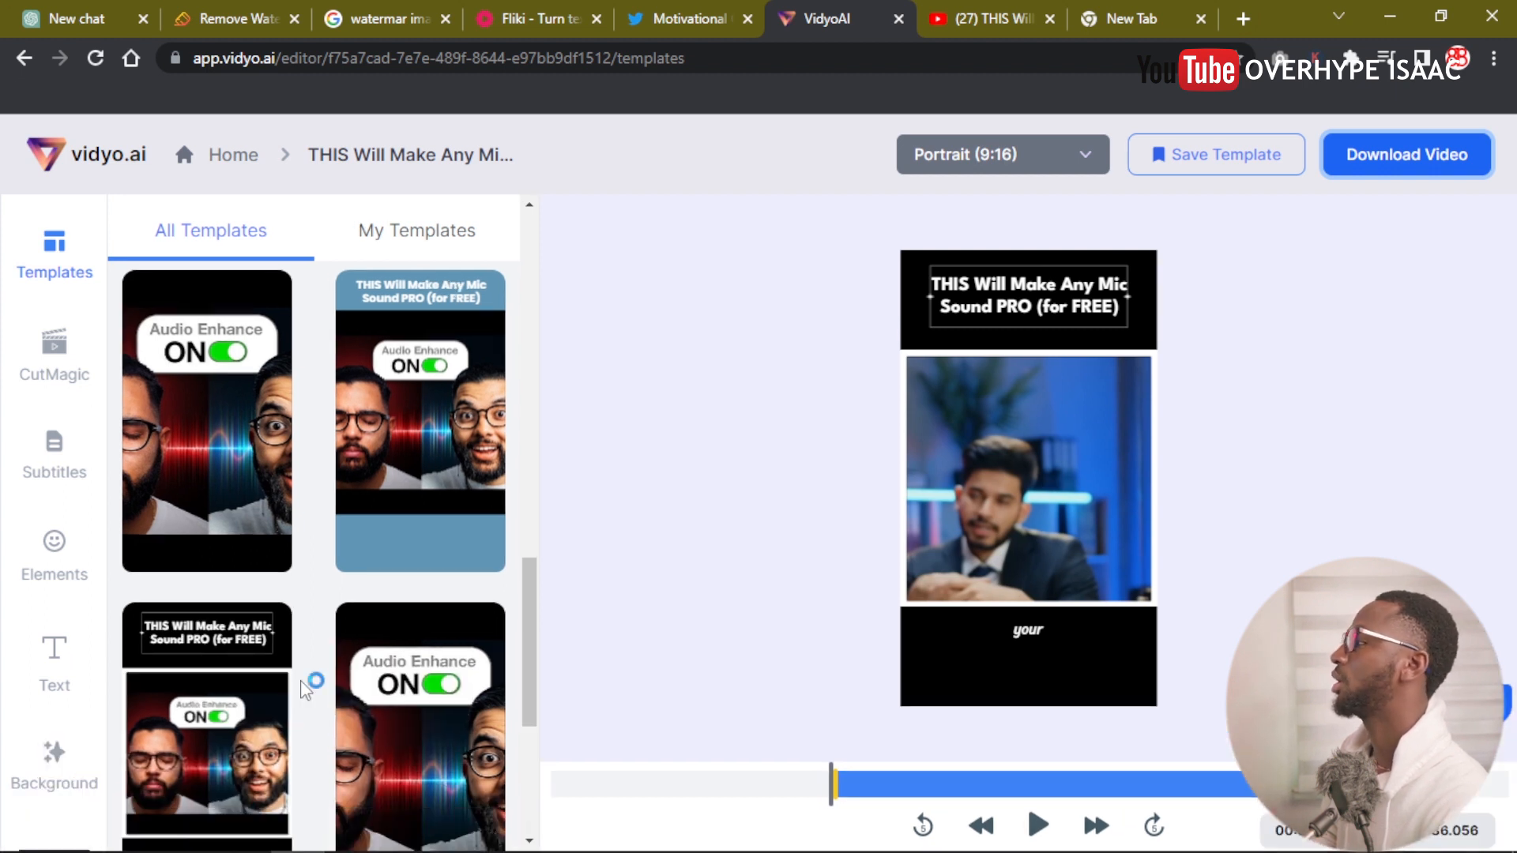